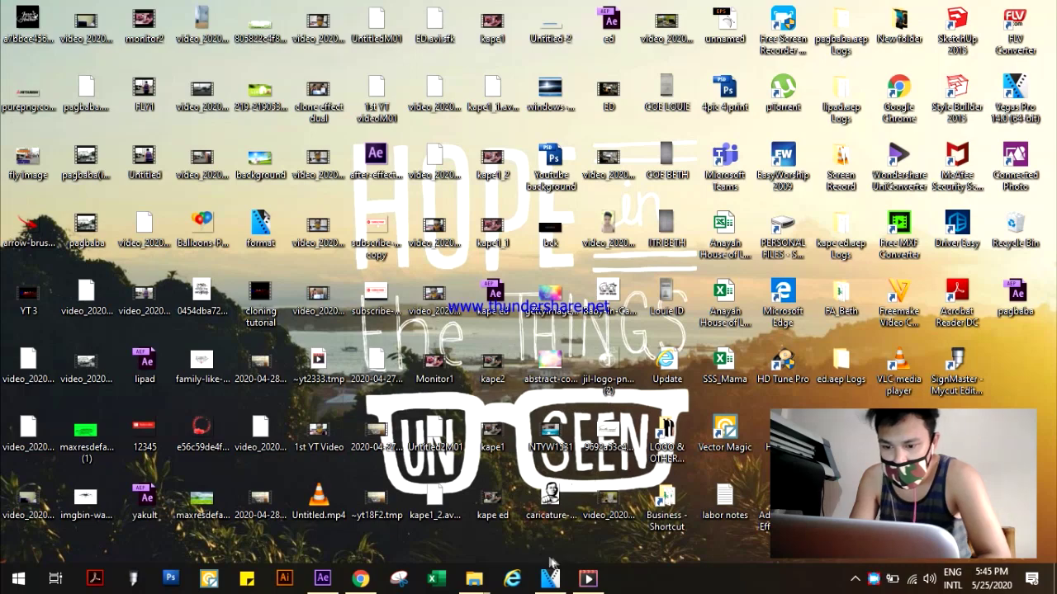
Review the paused parking-lot video, scrubbing between about 8 and 15 seconds, then close the player
click(588, 581)
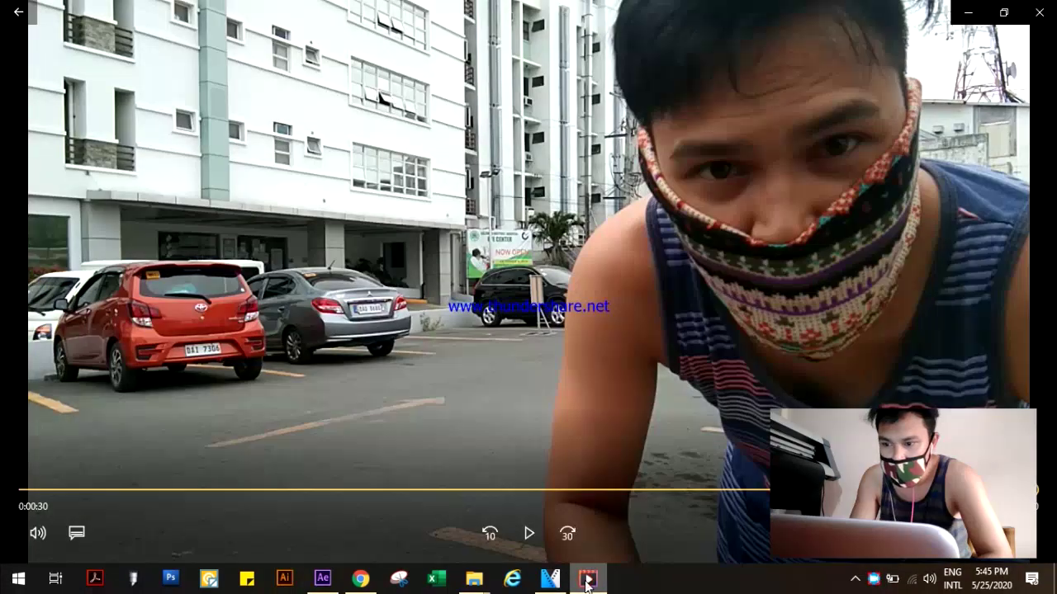
click(23, 490)
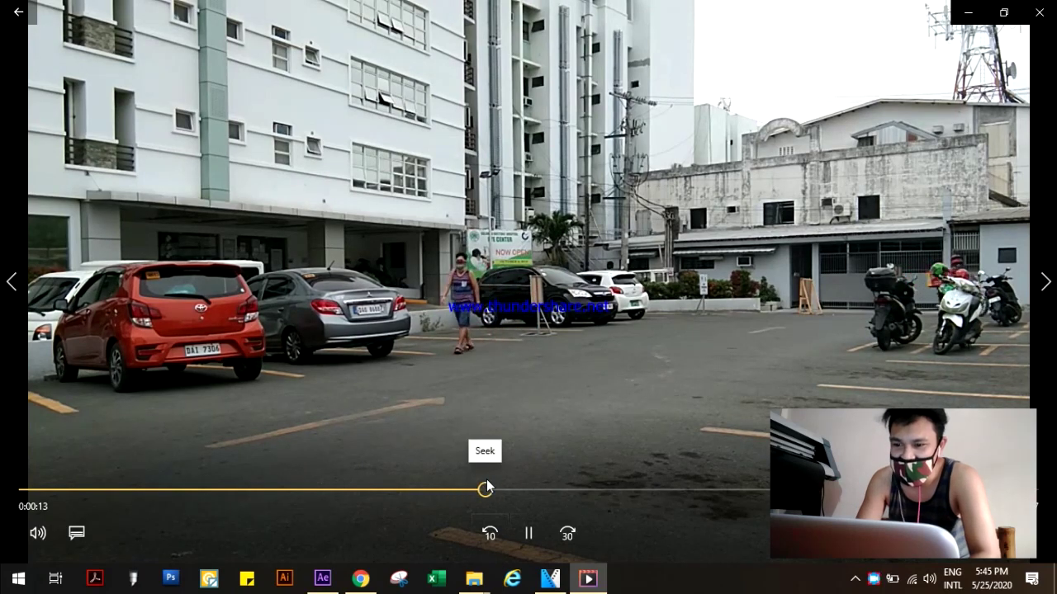
drag(582, 490, 762, 491)
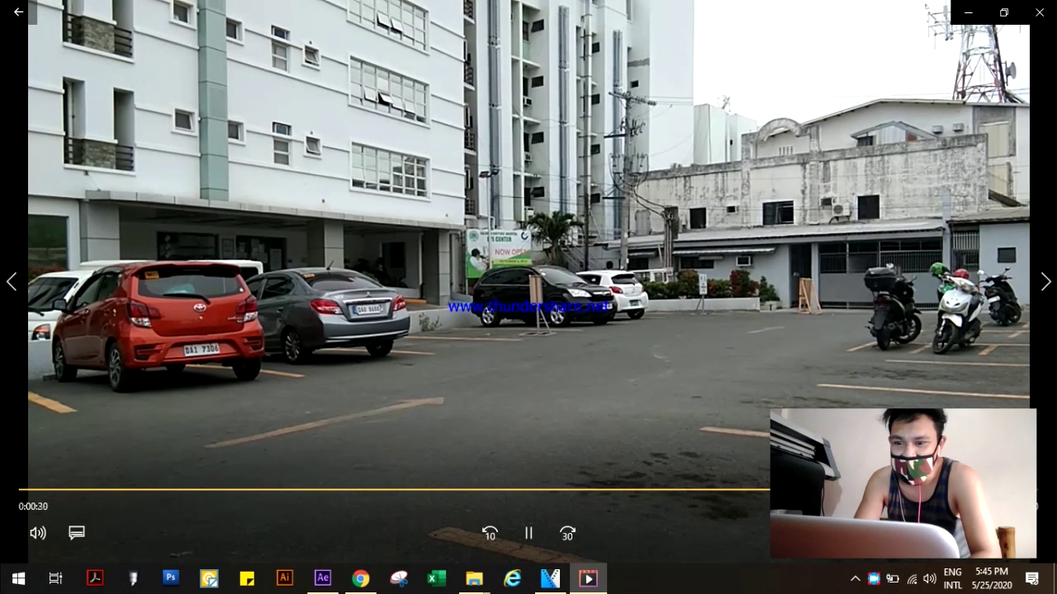
drag(556, 491, 506, 490)
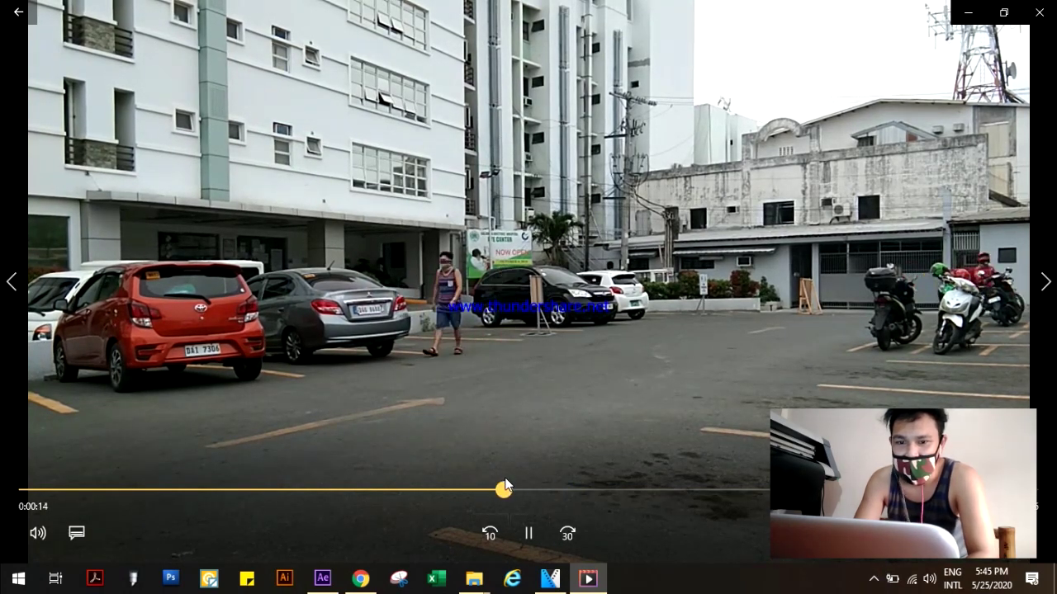
drag(507, 489, 391, 491)
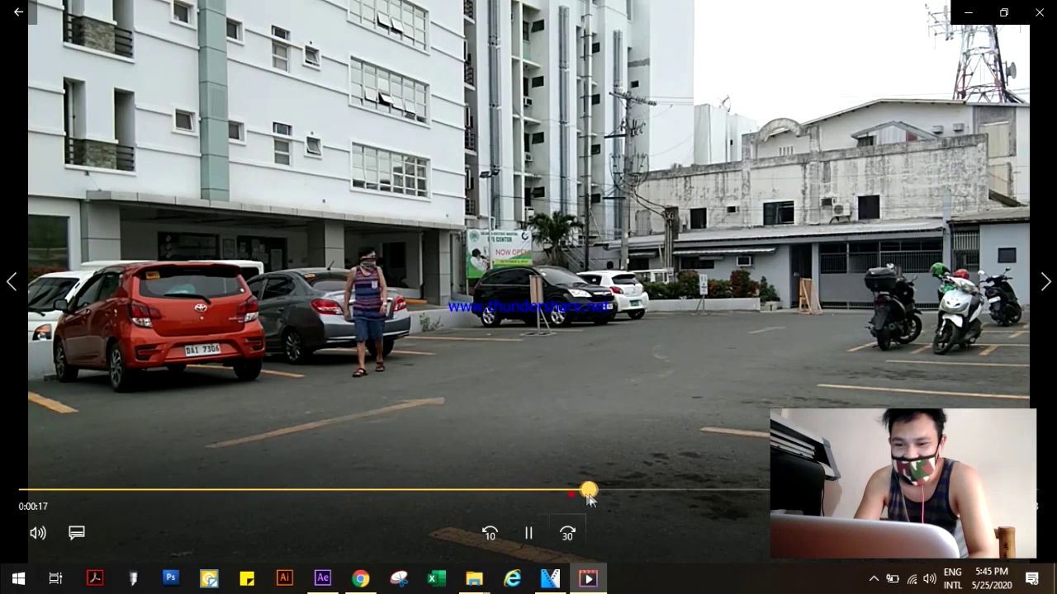
mouse_move(569, 494)
mouse_down()
mouse_move(263, 492)
mouse_move(304, 467)
mouse_move(468, 450)
mouse_move(494, 467)
mouse_up()
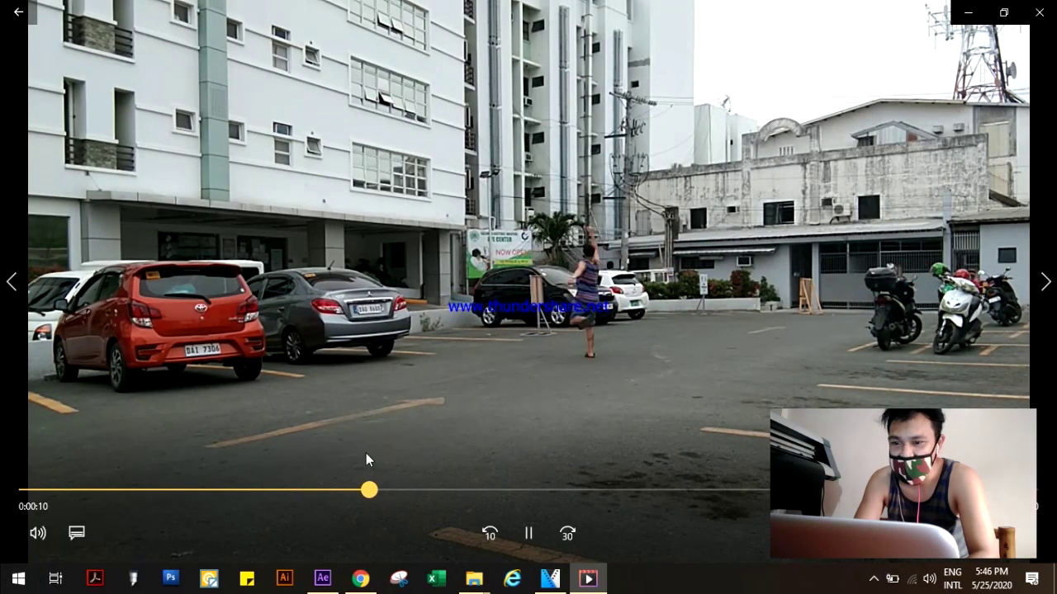
drag(494, 466, 304, 450)
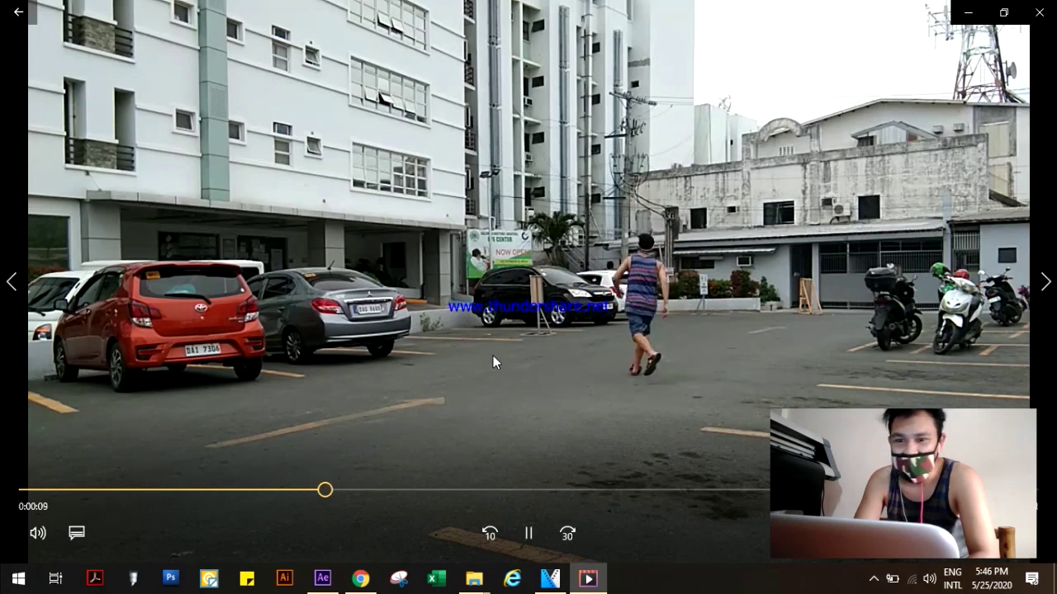
click(516, 348)
click(516, 347)
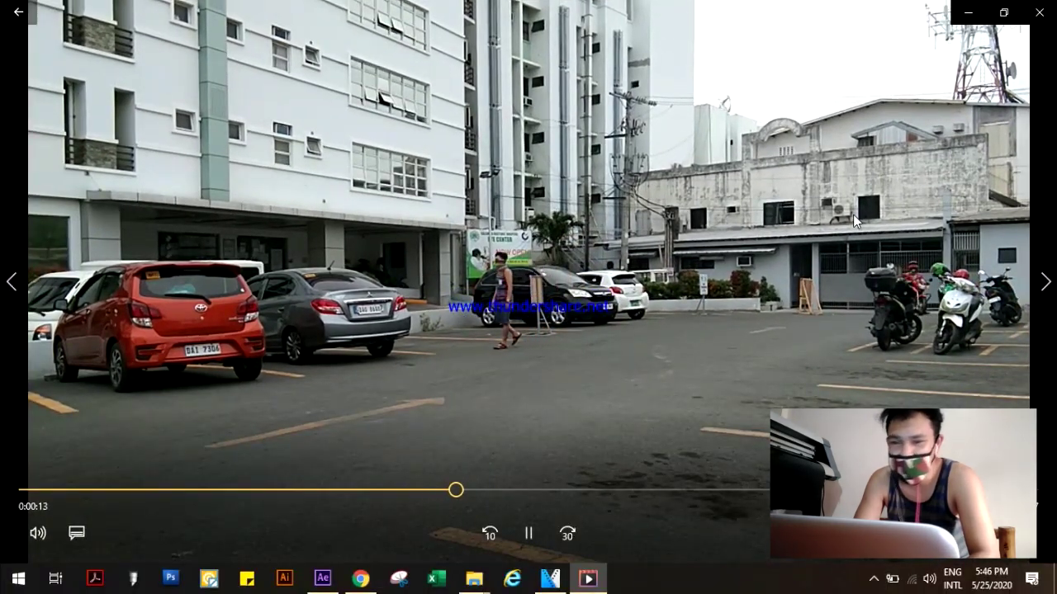
click(1045, 14)
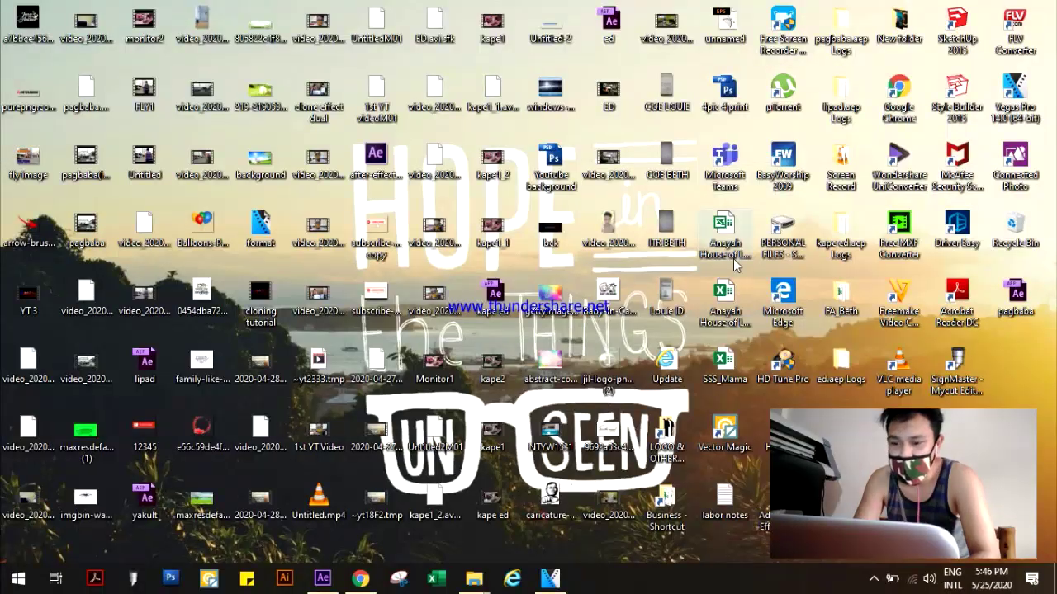
Bring the lipad.aep project forward and preview the composition from its first frame
click(324, 577)
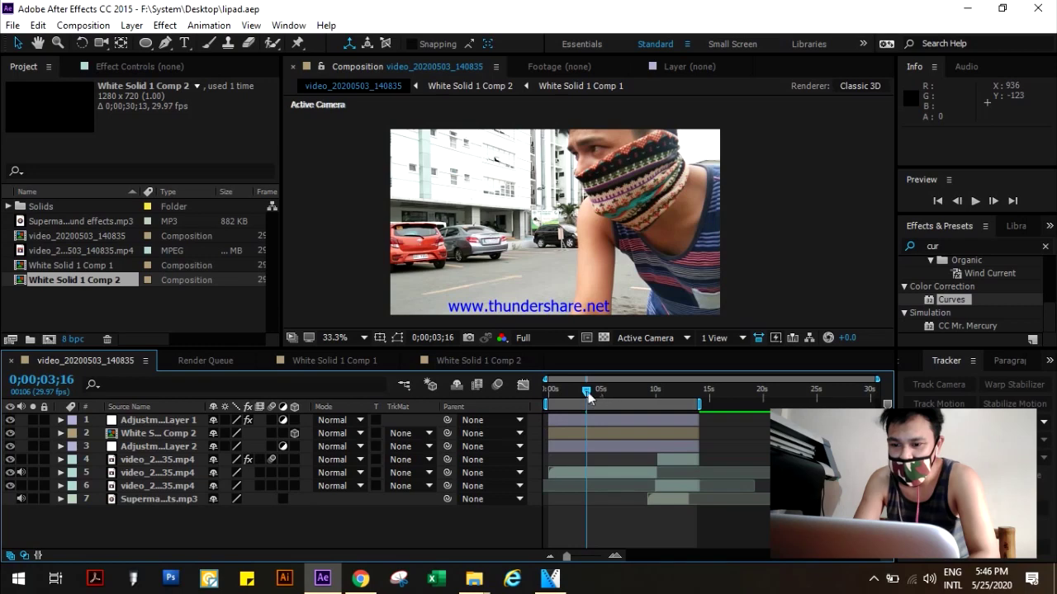
click(544, 392)
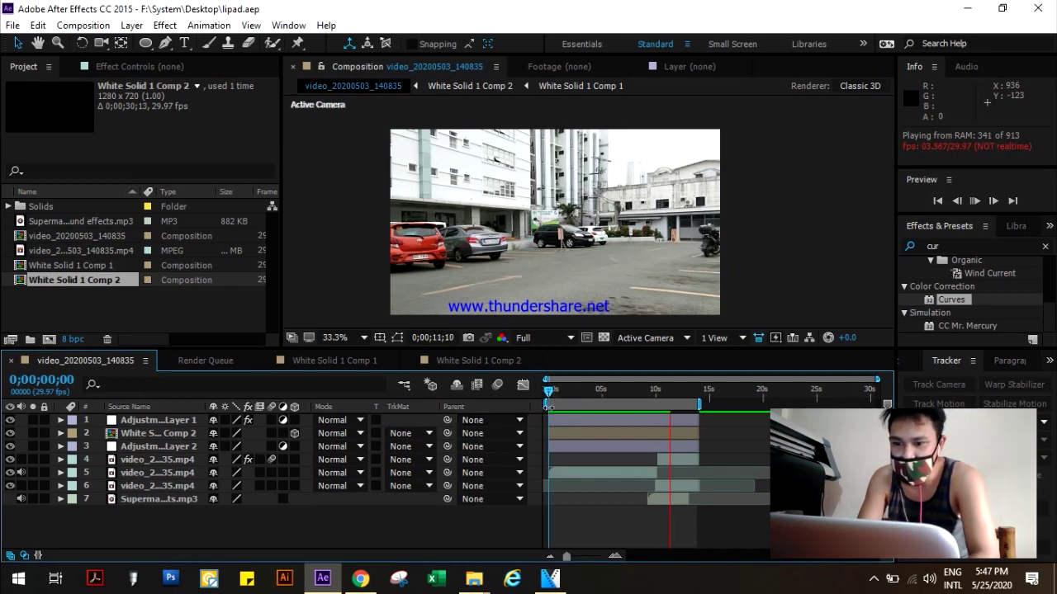
key(space)
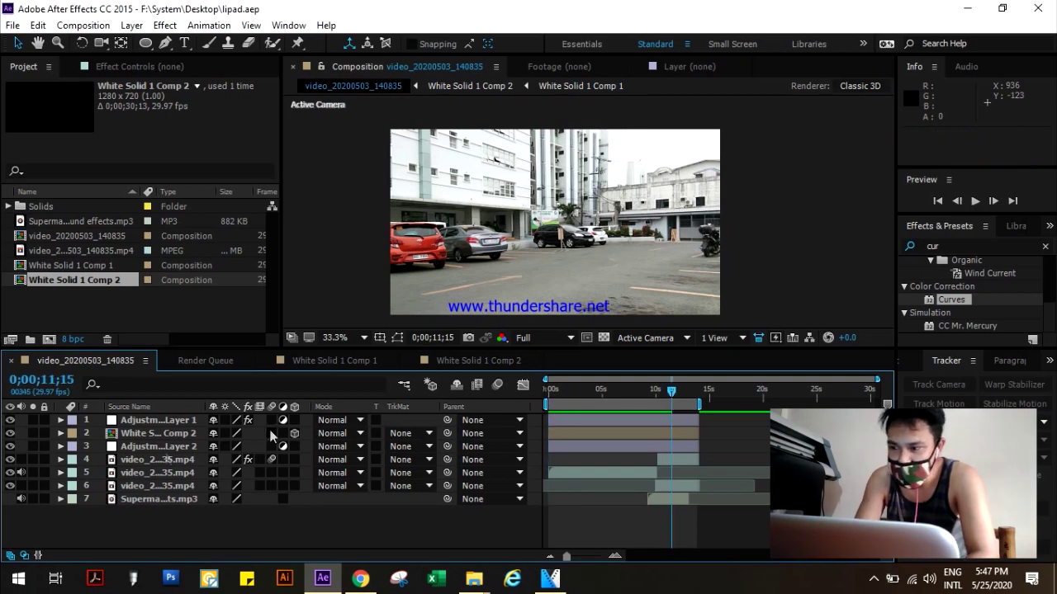
Hide layer 2's white solid precomp and layer 6's clip, then preview from about 4 seconds
click(10, 433)
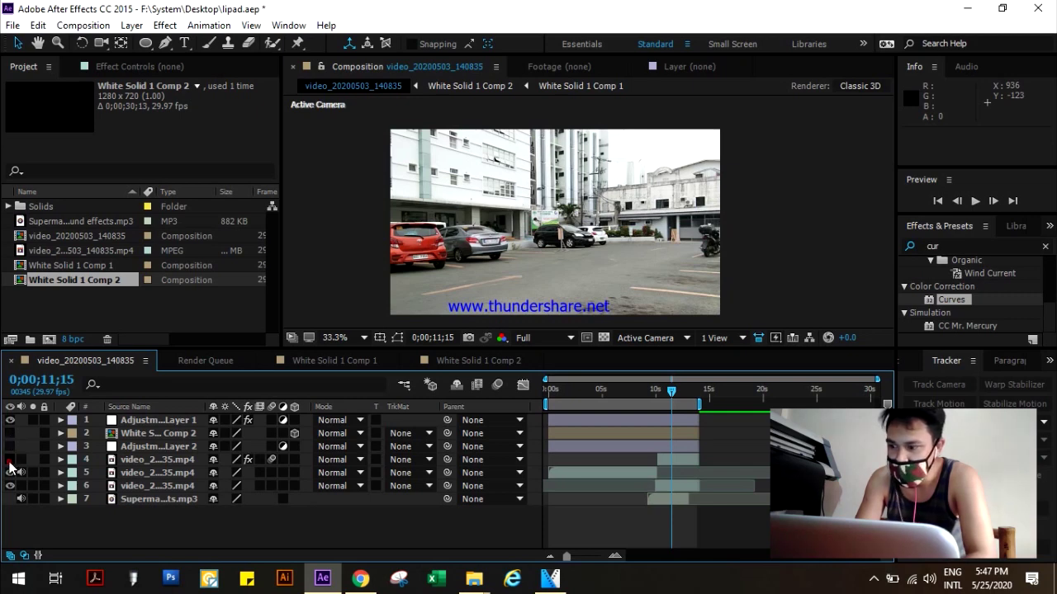
click(10, 486)
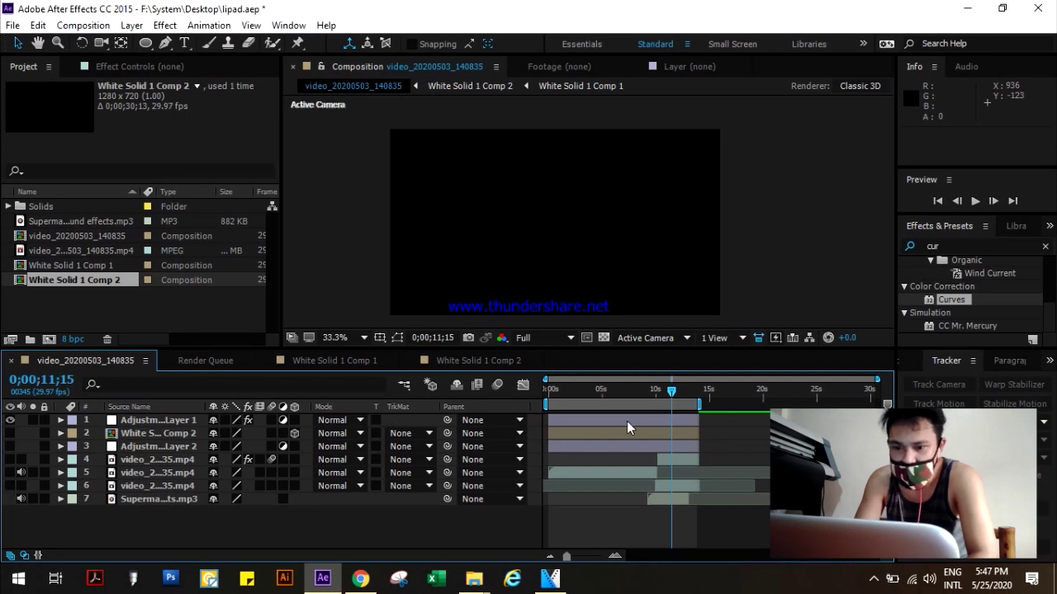
drag(672, 389, 596, 397)
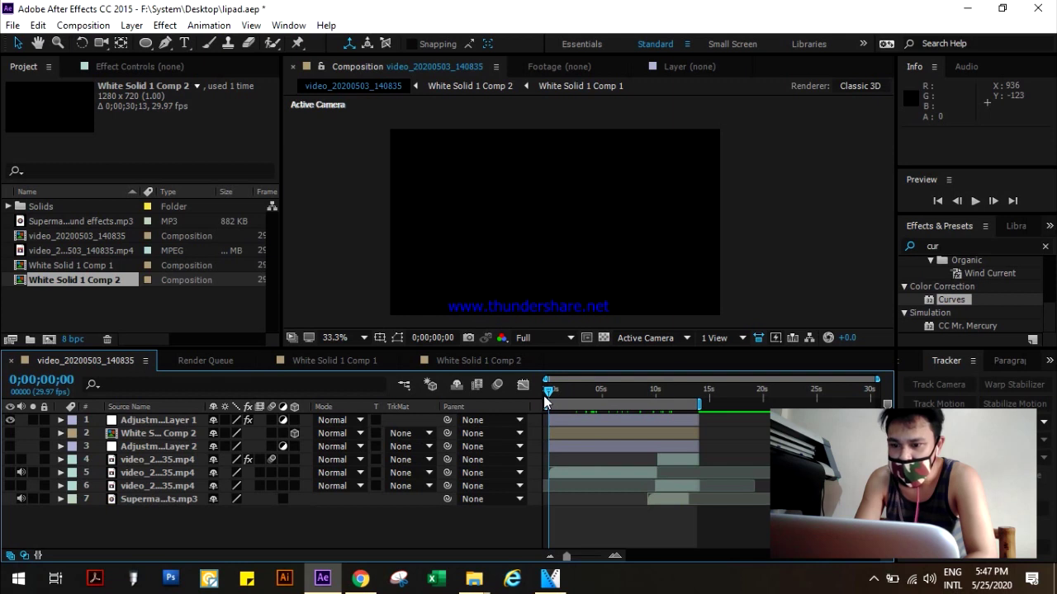
key(space)
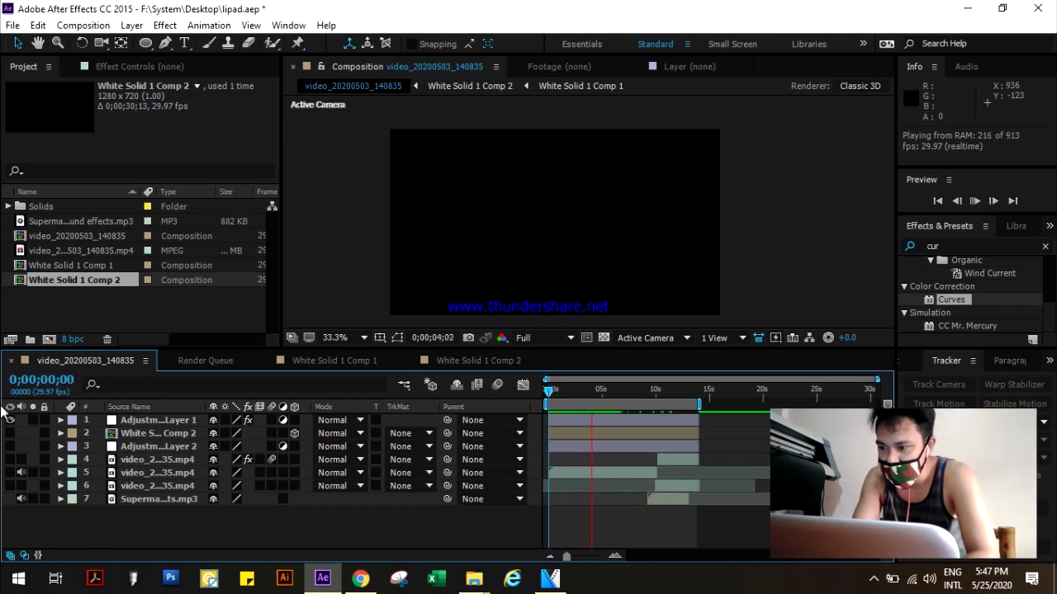
key(space)
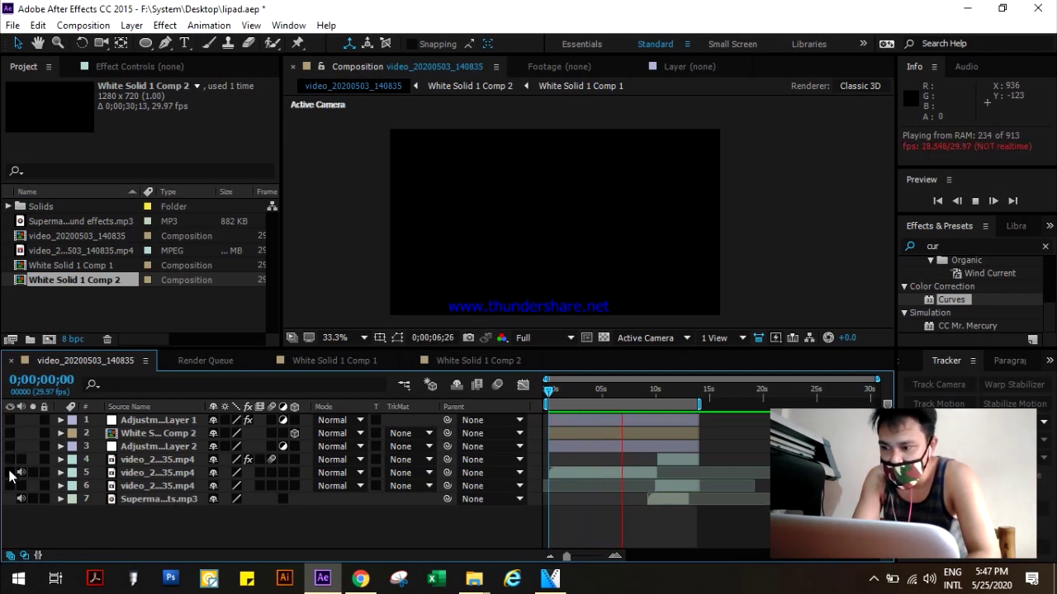
Show layer 5's video clip and scrub from a mid-walk frame back to 0;00;00
click(10, 473)
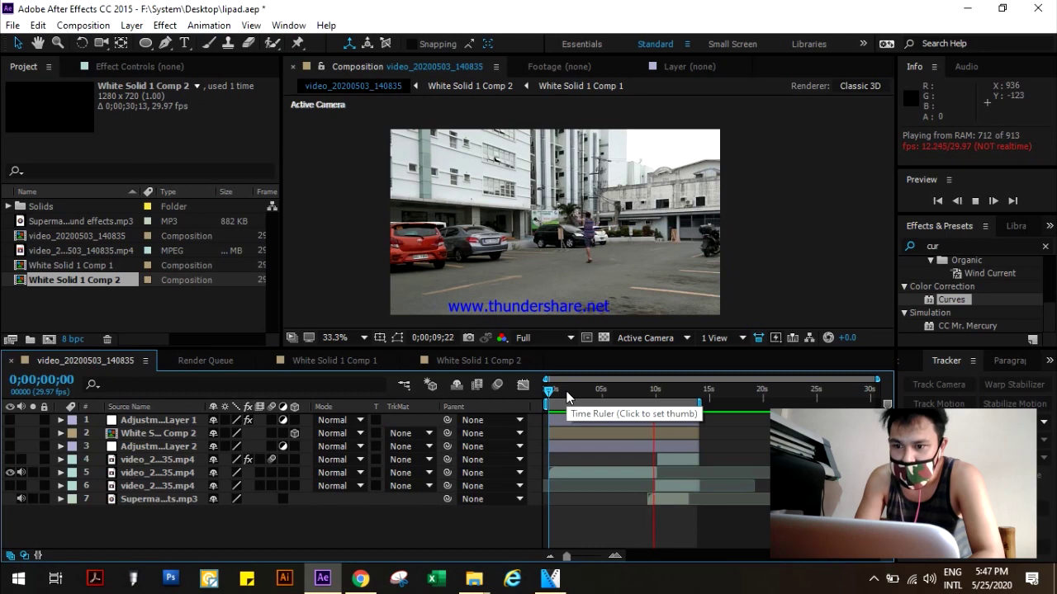
drag(546, 390, 657, 410)
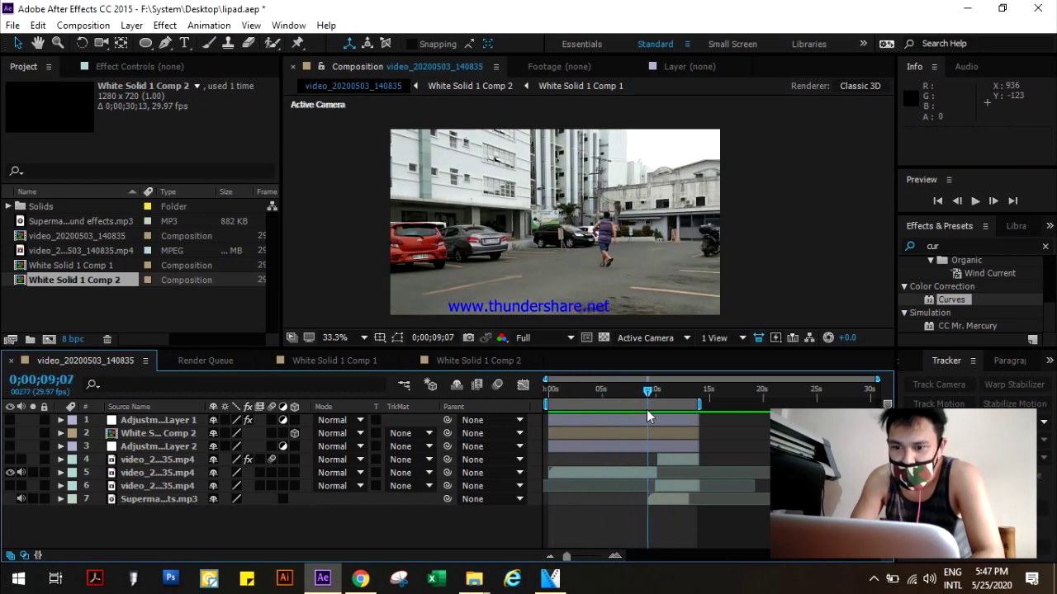
drag(656, 409, 505, 413)
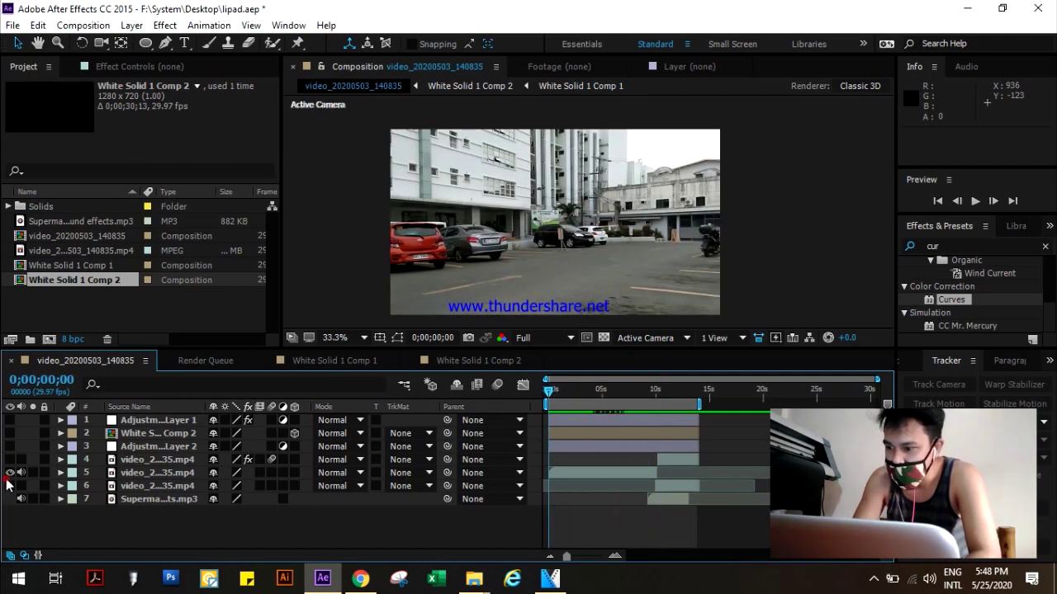
Turn layer 6 back on, scrub to just before the 10-second cut, and show layer 4's clip
click(10, 486)
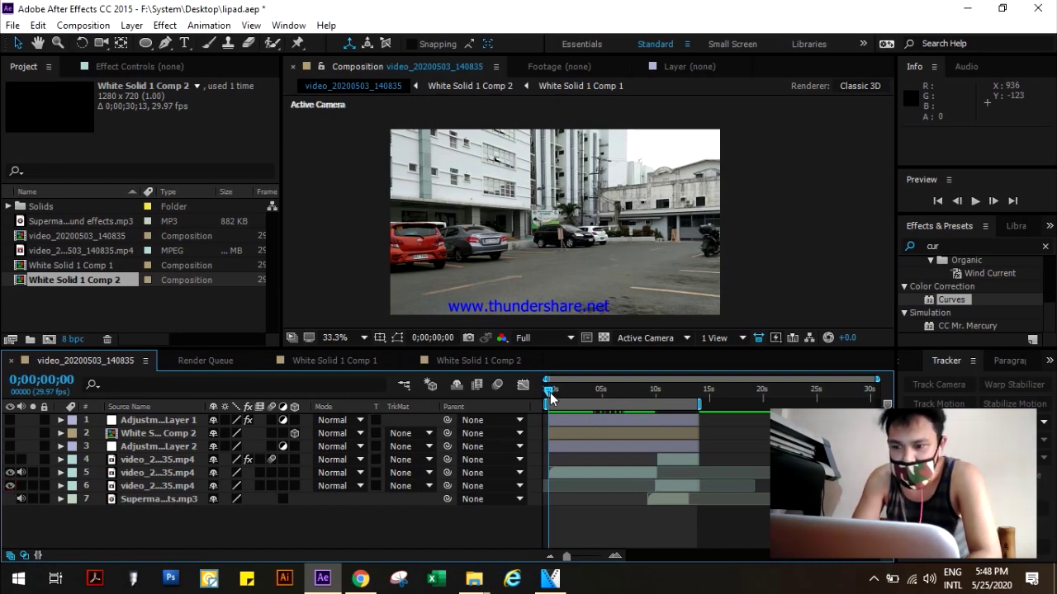
drag(552, 393, 652, 396)
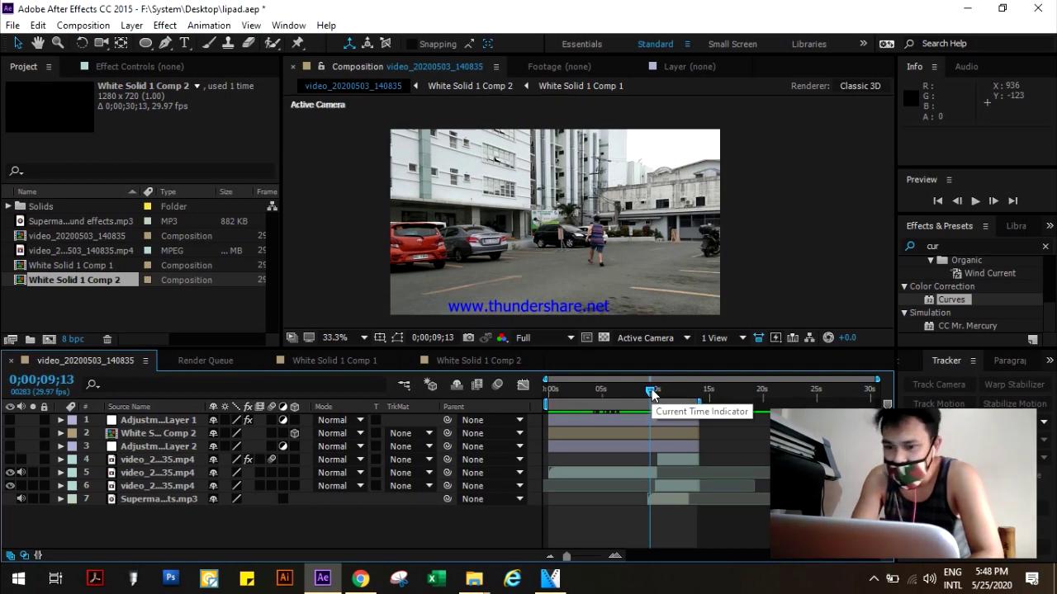
drag(651, 393, 658, 399)
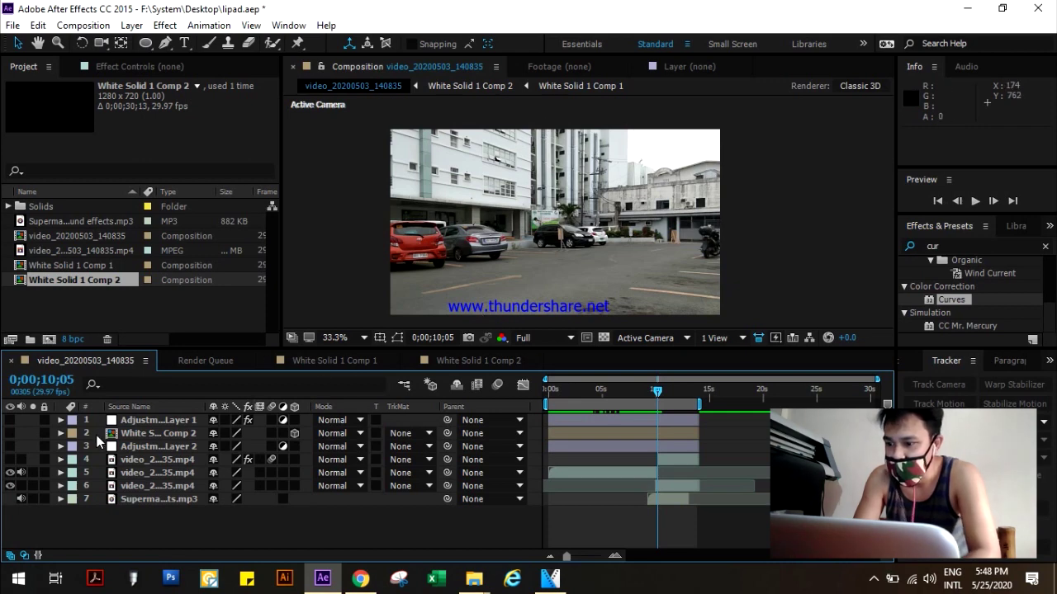
click(10, 460)
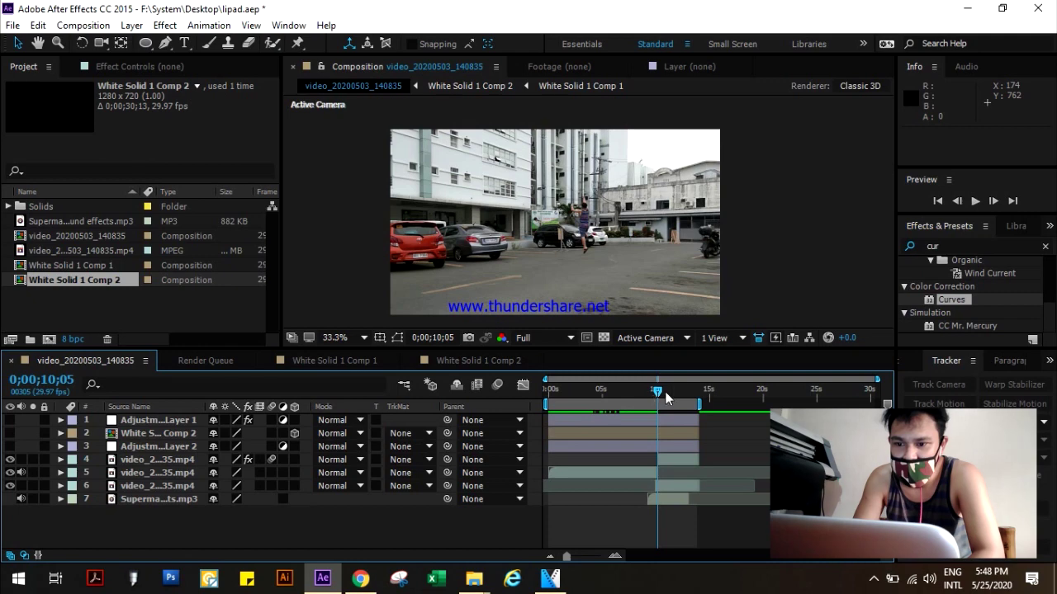
Scrub frame by frame around the 10-second transition to check the cut
drag(660, 399, 659, 398)
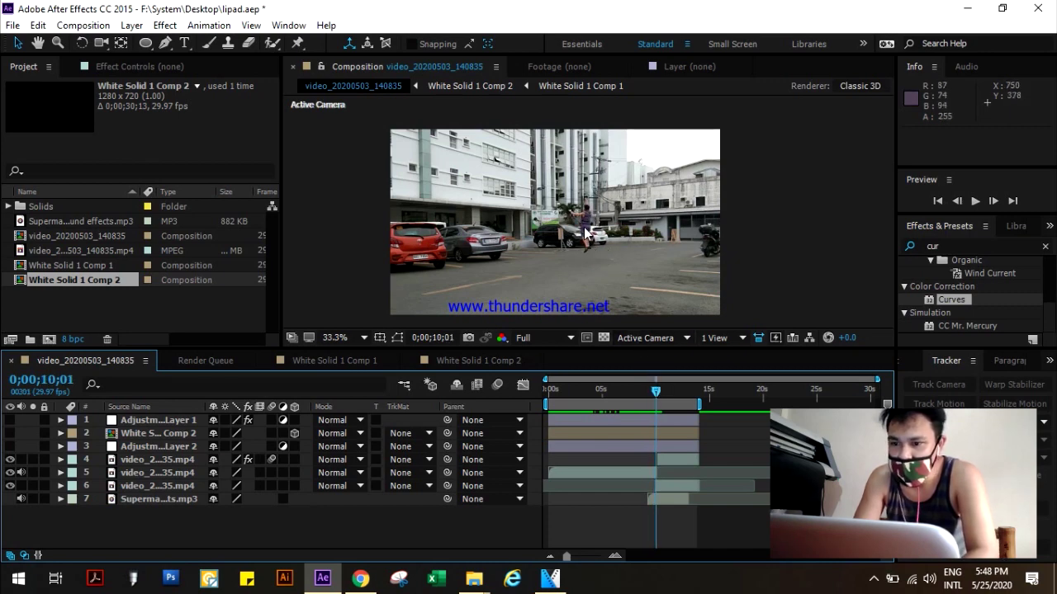
scroll(586, 231, up, 3)
scroll(584, 227, down, 1)
scroll(584, 227, down, 1)
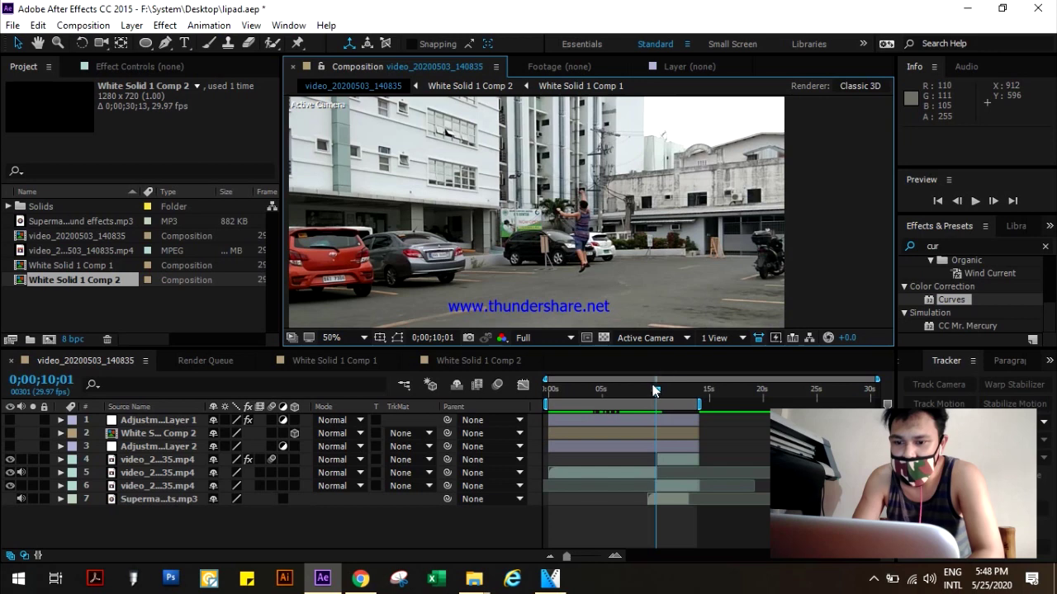
drag(658, 393, 656, 394)
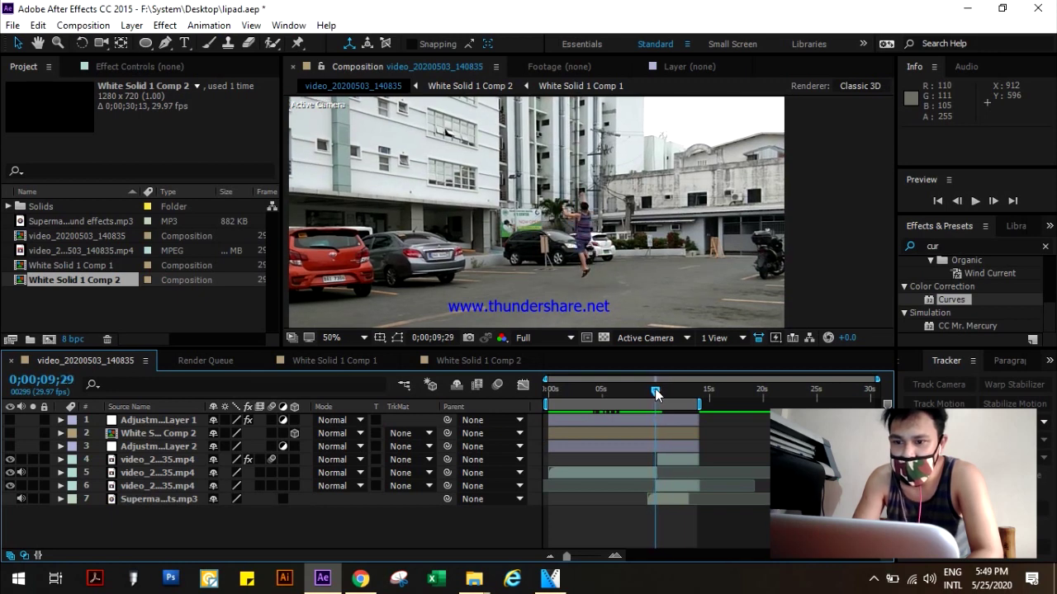
drag(655, 394, 655, 393)
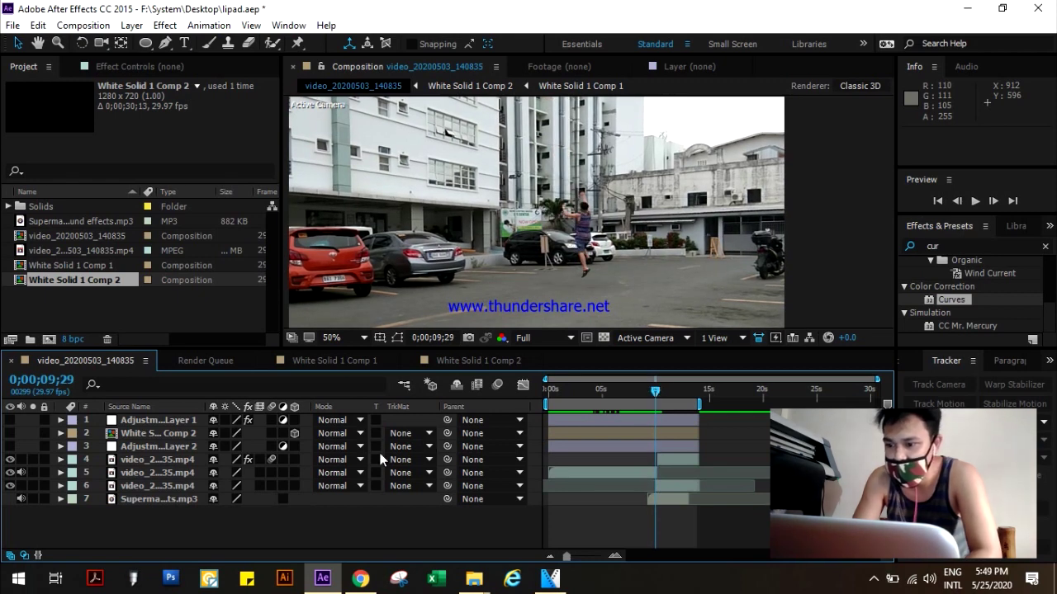
Turn off layer 4's Adjustment Layer switch and recheck the frames around 10;03
click(275, 460)
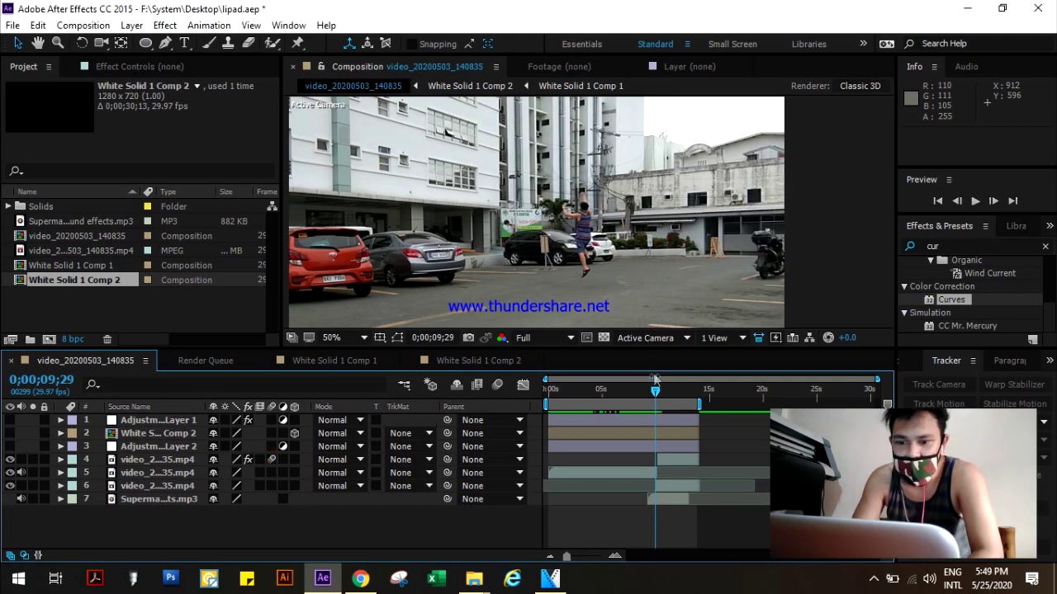
drag(658, 392, 654, 394)
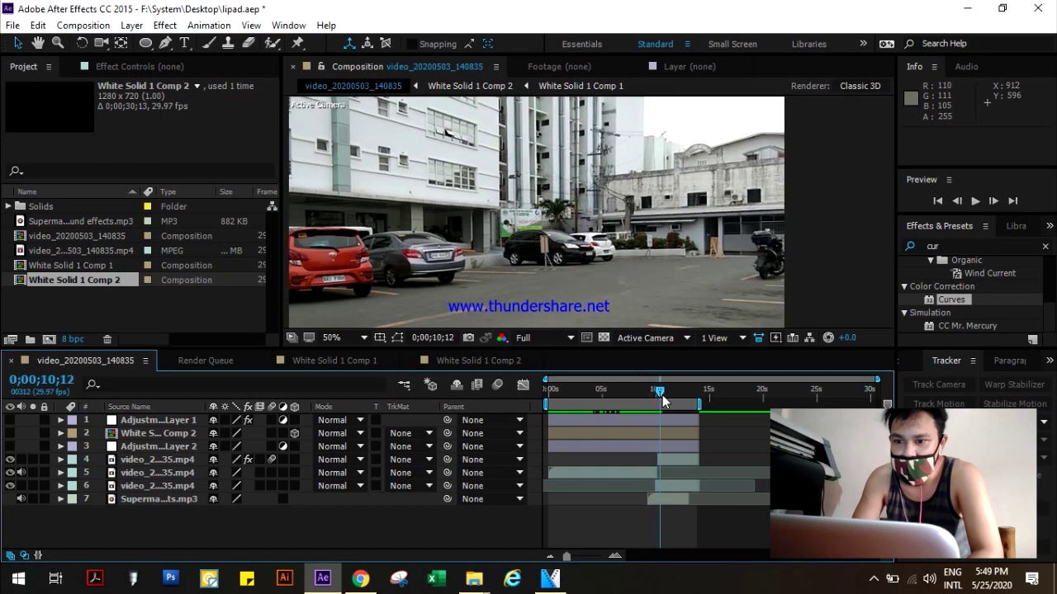
drag(654, 394, 661, 390)
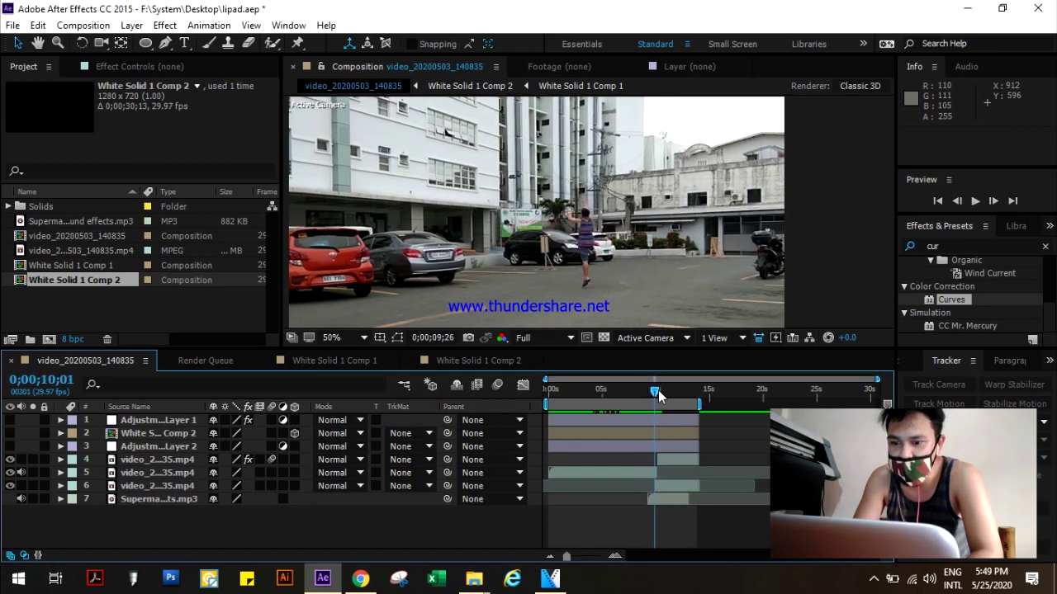
drag(660, 389, 657, 393)
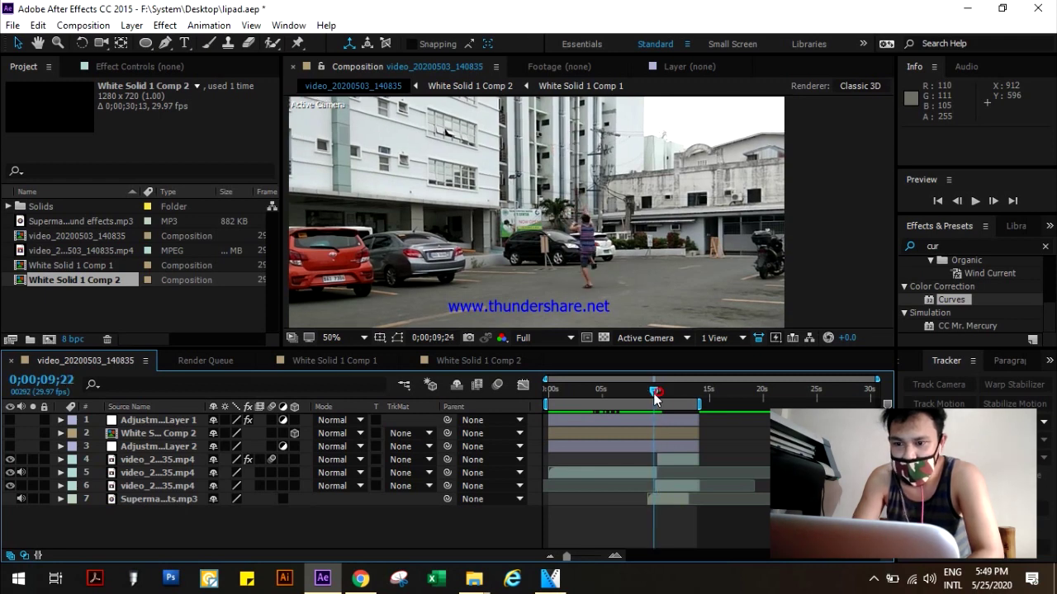
click(330, 447)
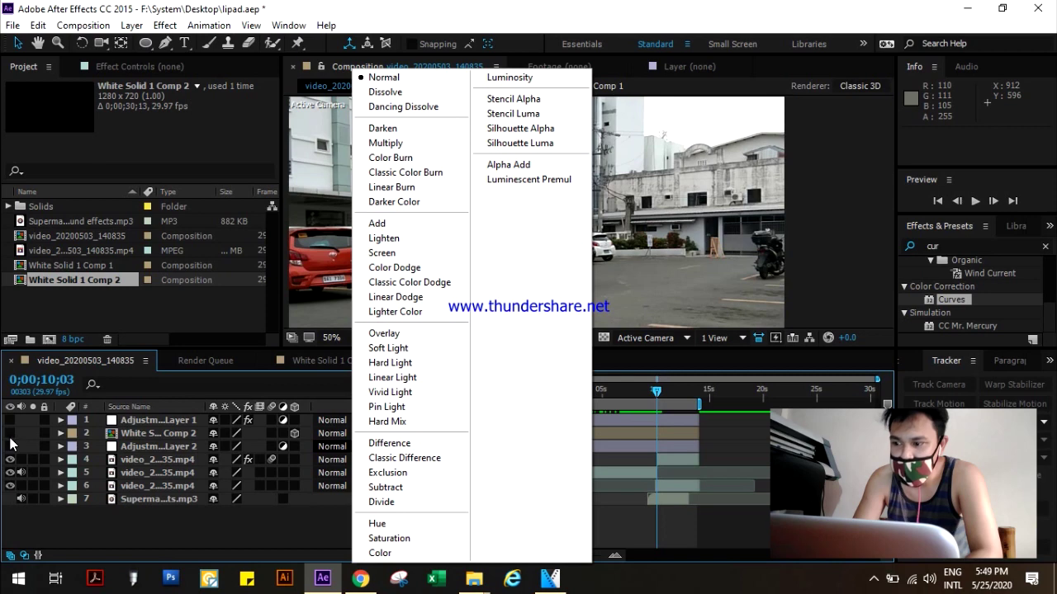
Keep the blend mode at Normal, show White Solid 1 Comp 2, and review frames near 10 seconds
click(10, 444)
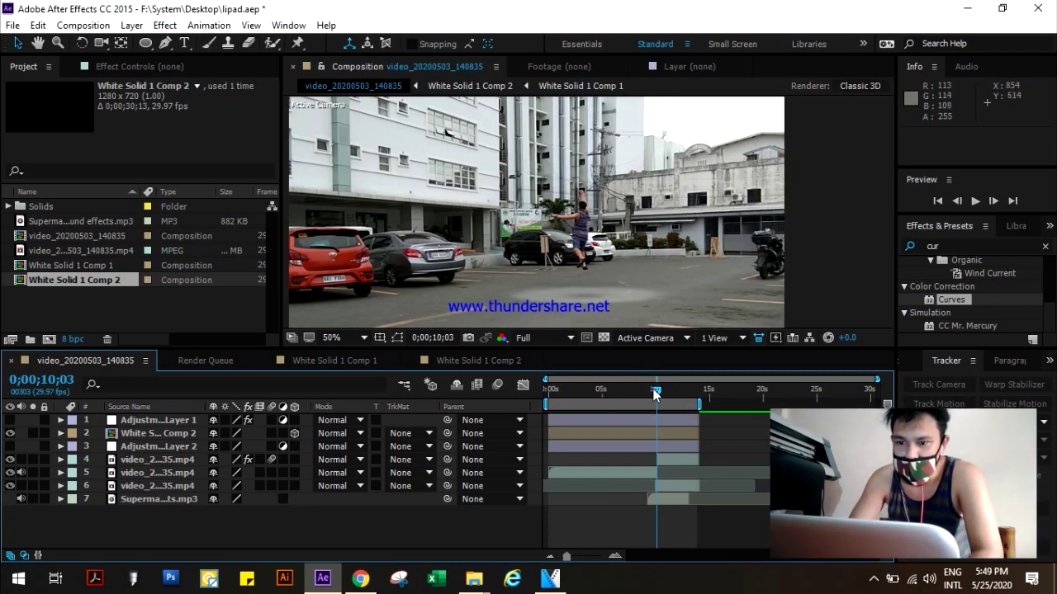
drag(654, 395, 652, 394)
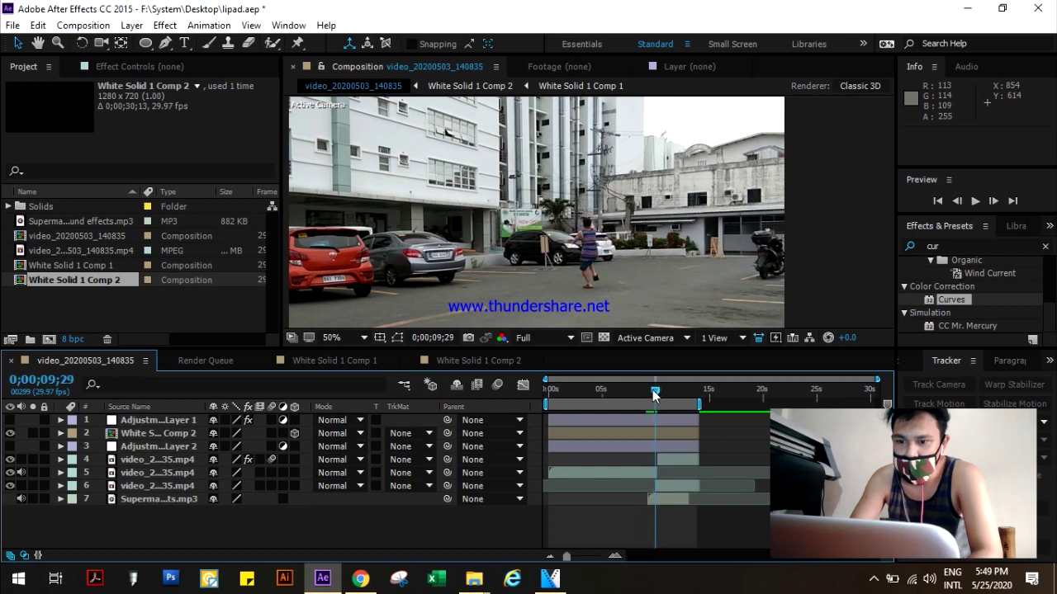
mouse_move(652, 395)
mouse_down()
mouse_move(667, 395)
mouse_move(651, 396)
mouse_up()
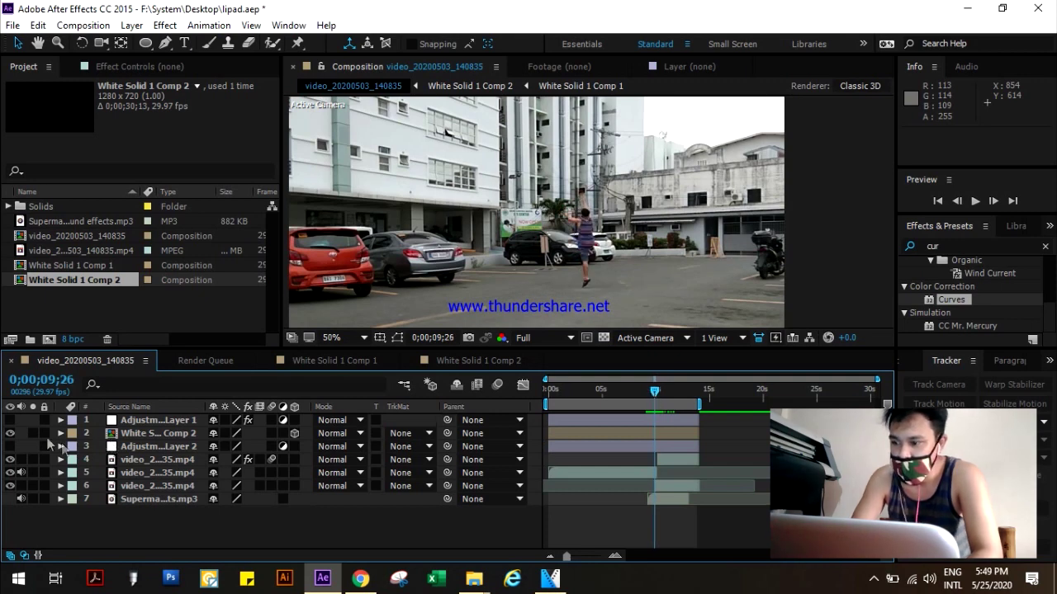
Show Adjustment Layer 1 and compare the frames just before 10 seconds and at 10;03
click(11, 421)
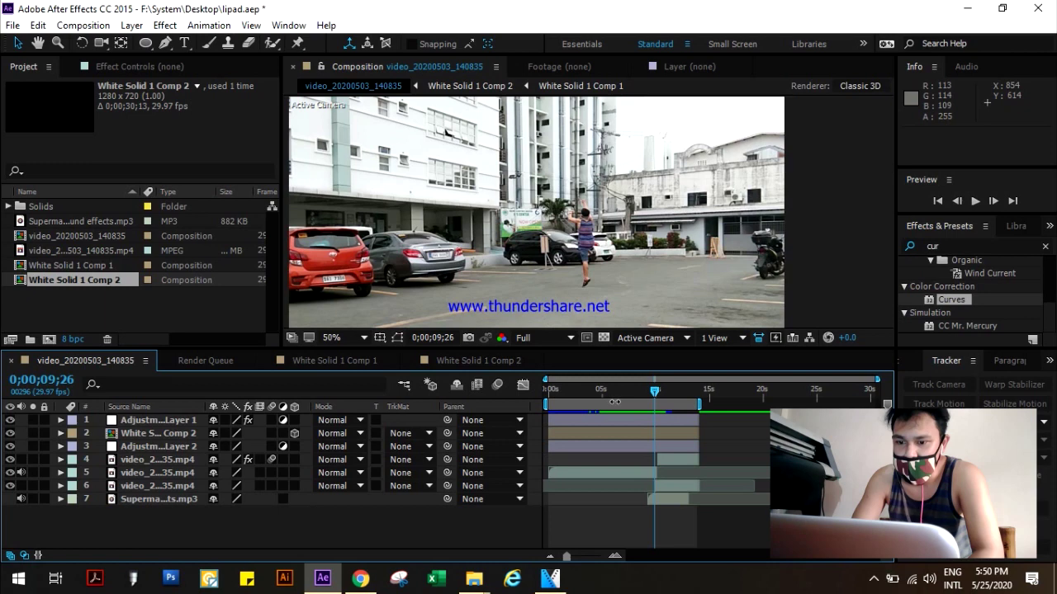
drag(653, 393, 654, 393)
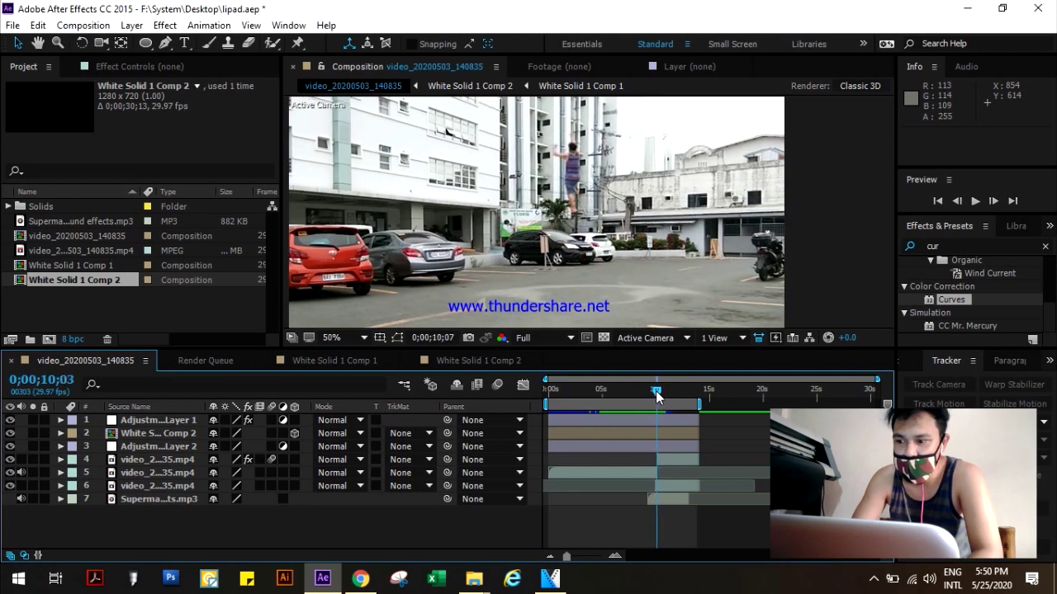
drag(654, 392, 656, 392)
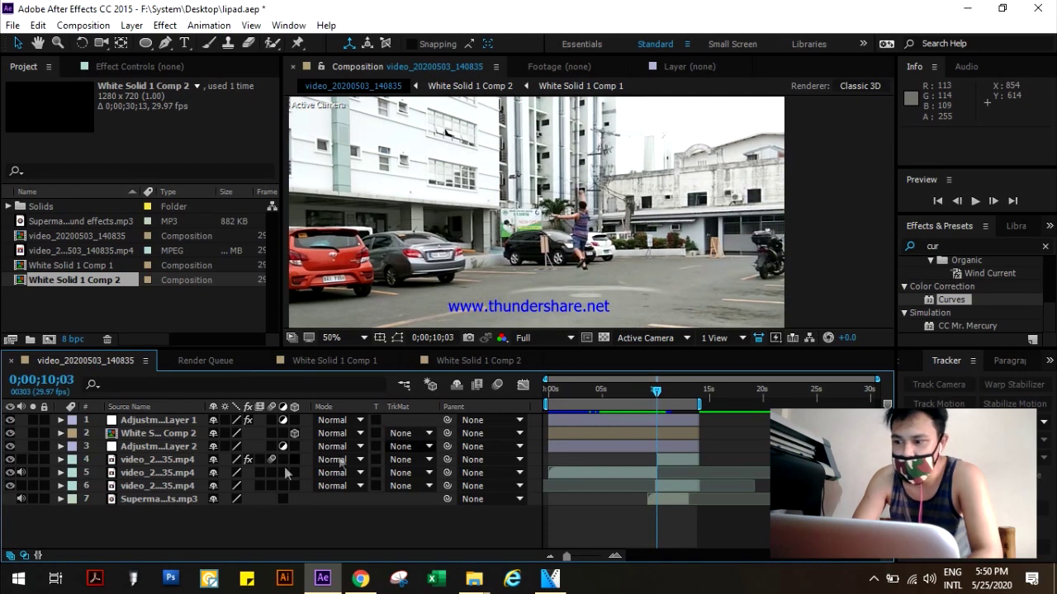
Hide Adjustment Layer 2 and scrub the walk between about 9 and 10 seconds
click(10, 446)
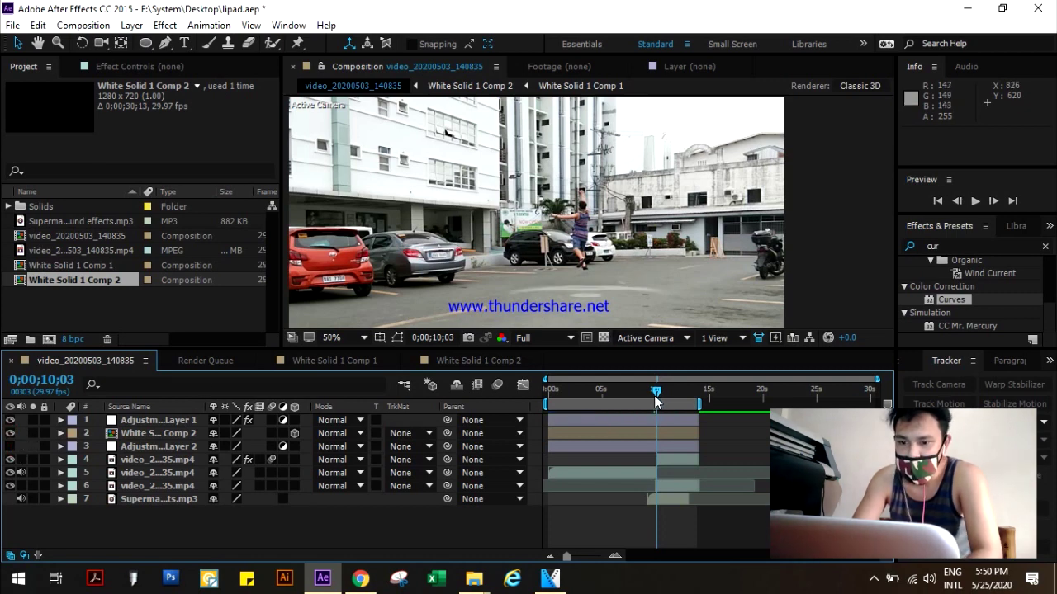
mouse_move(672, 391)
mouse_down()
mouse_move(642, 394)
mouse_move(665, 390)
mouse_up()
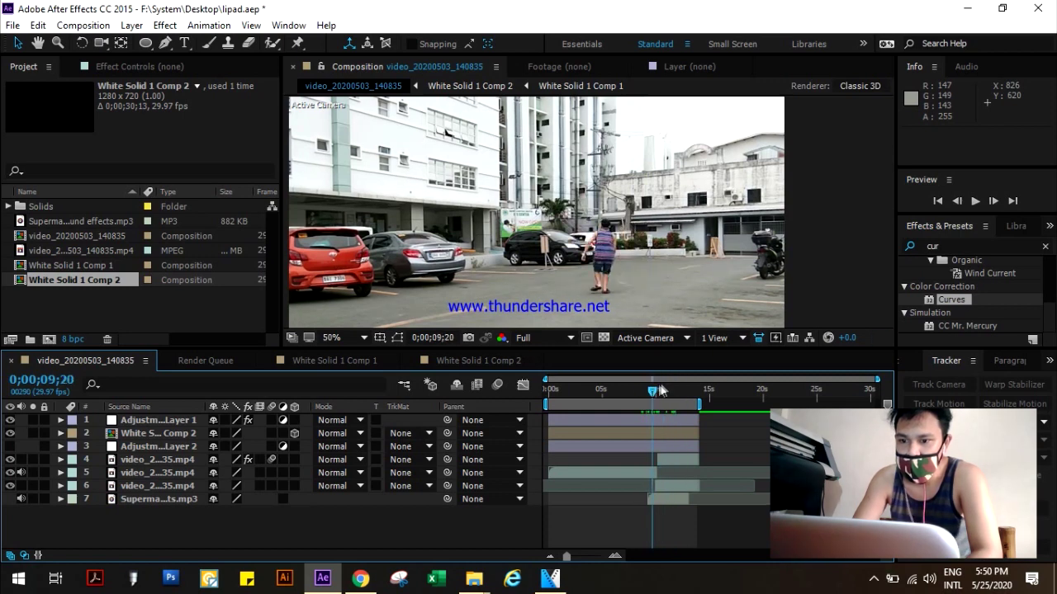
mouse_move(665, 389)
mouse_down()
mouse_move(651, 388)
mouse_move(662, 385)
mouse_up()
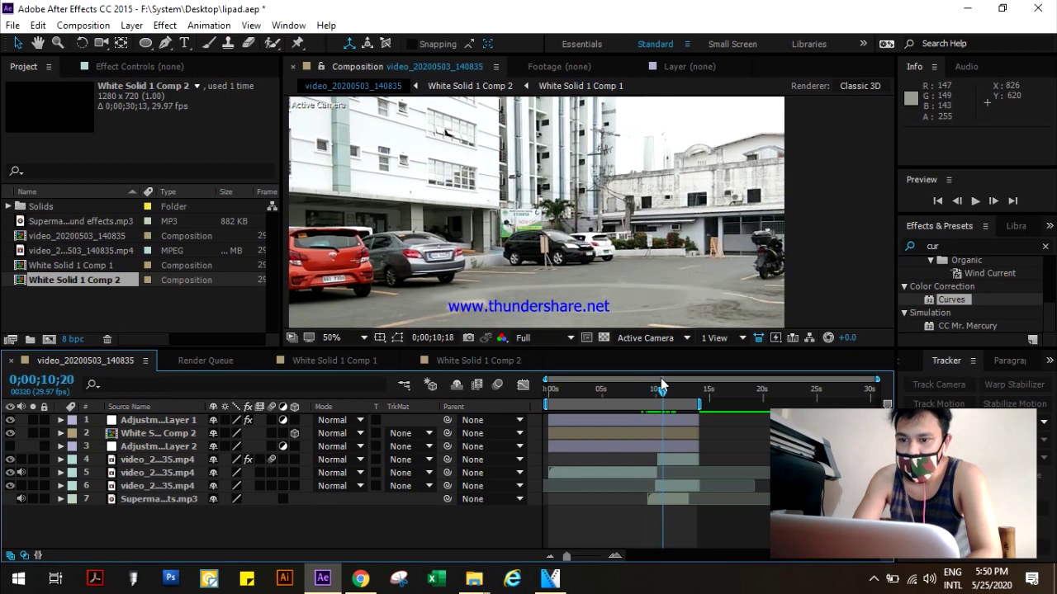
drag(661, 384, 660, 383)
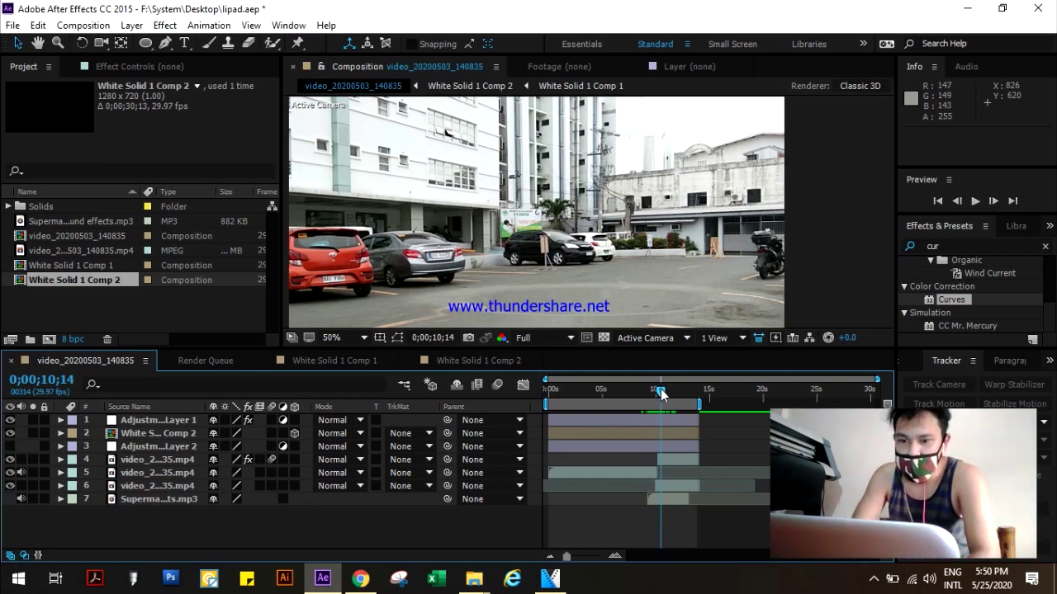
drag(660, 389, 558, 390)
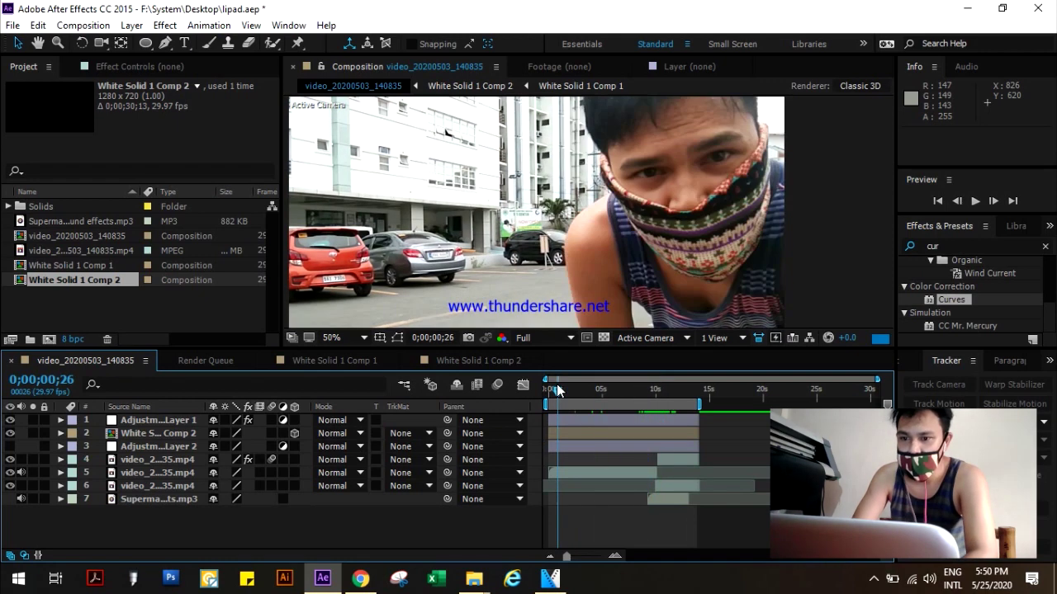
Scrub the composite from 0;00;00;00 through about 5 and 9 seconds
drag(555, 389, 546, 388)
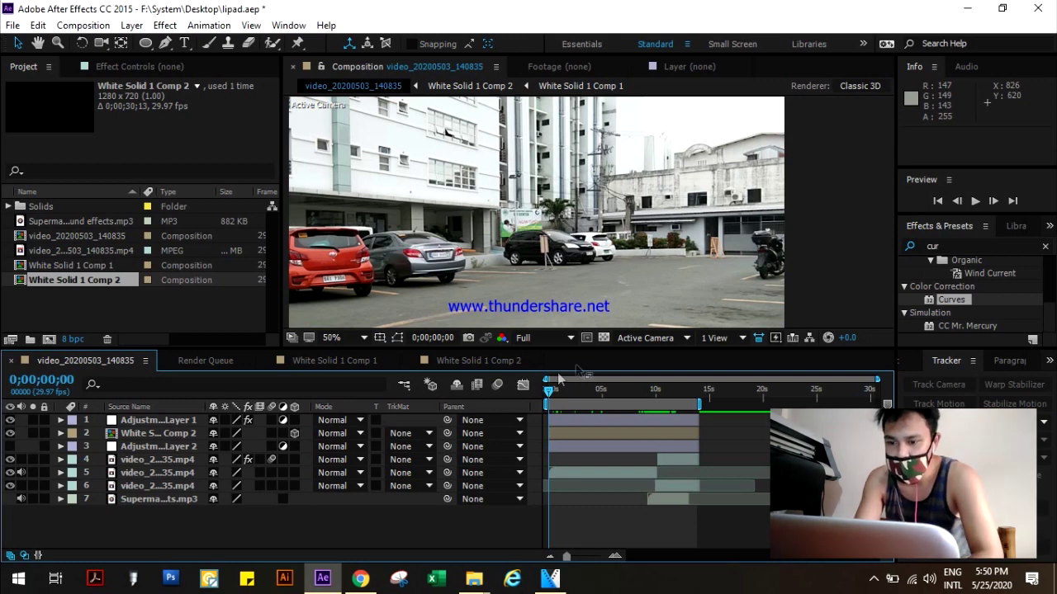
drag(549, 391, 589, 393)
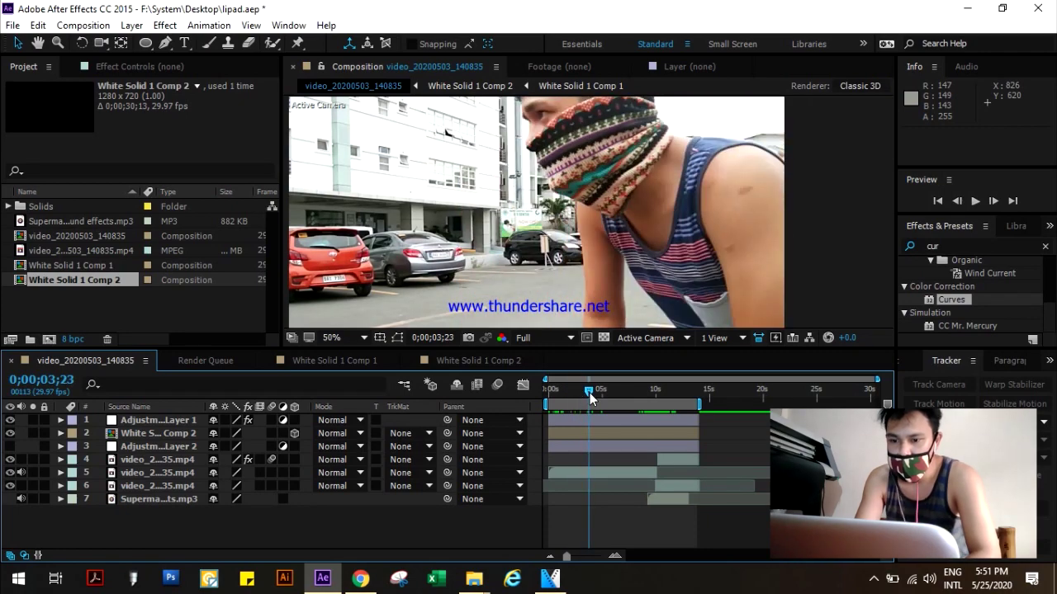
drag(589, 393, 631, 392)
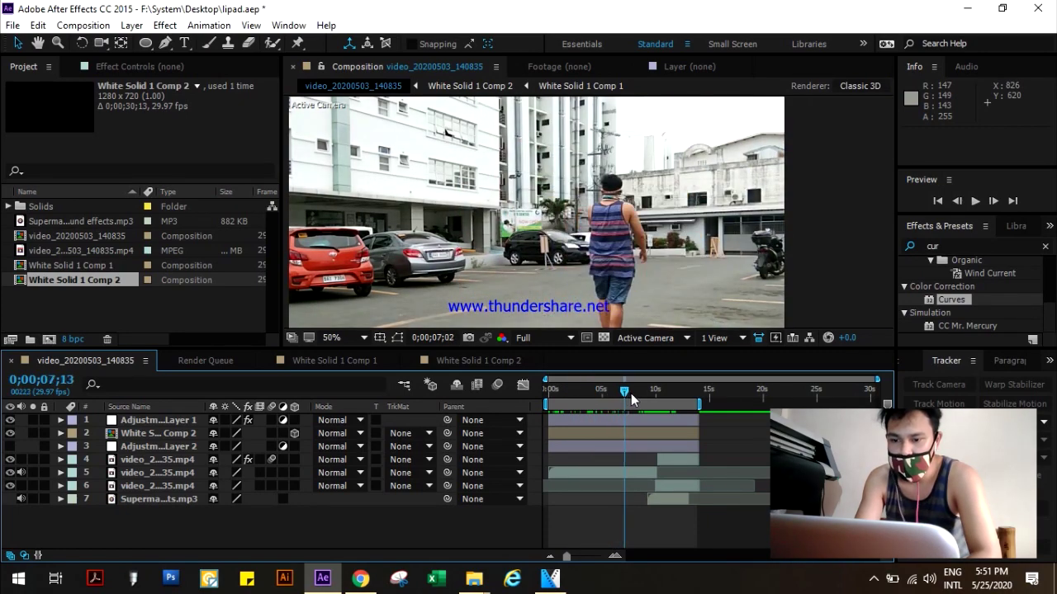
mouse_move(630, 392)
mouse_down()
mouse_move(659, 398)
mouse_move(620, 392)
mouse_move(663, 394)
mouse_move(545, 387)
mouse_up()
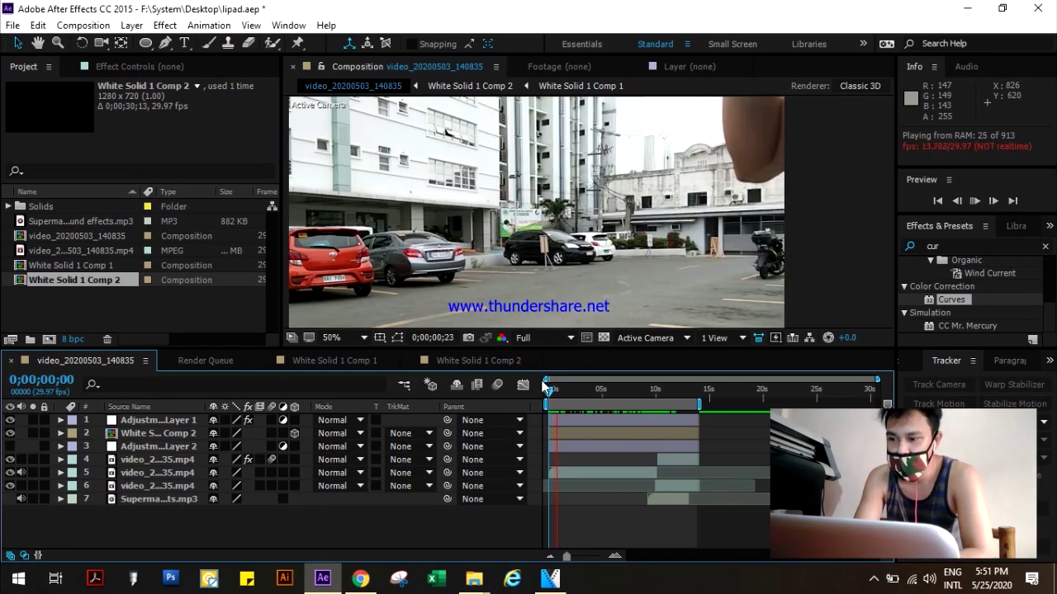
Re-enable Adjustment Layer 2, minimize After Effects, and open the pagbaba video from the desktop
click(10, 446)
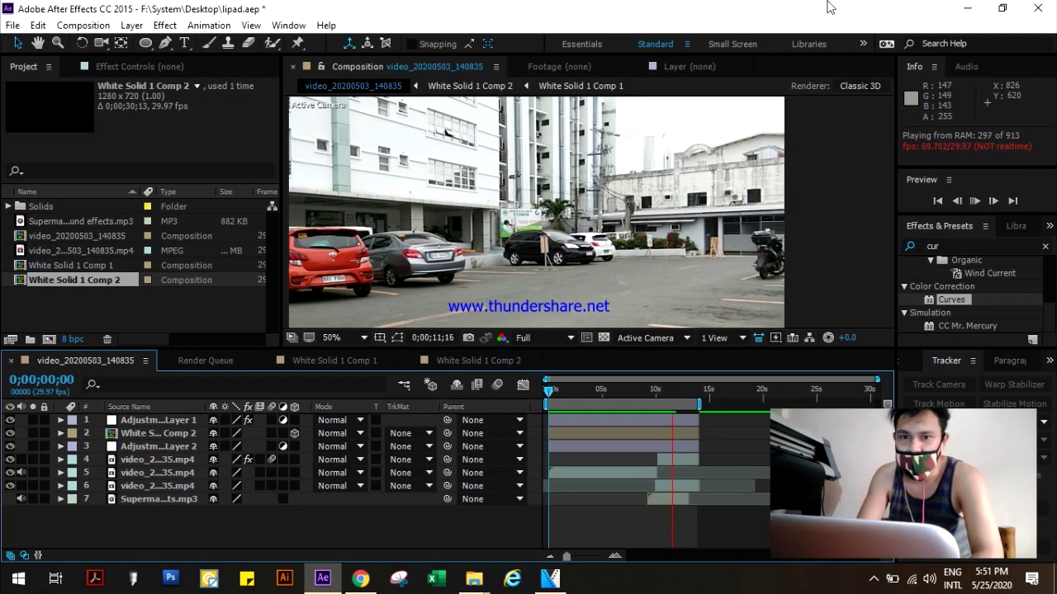
click(972, 8)
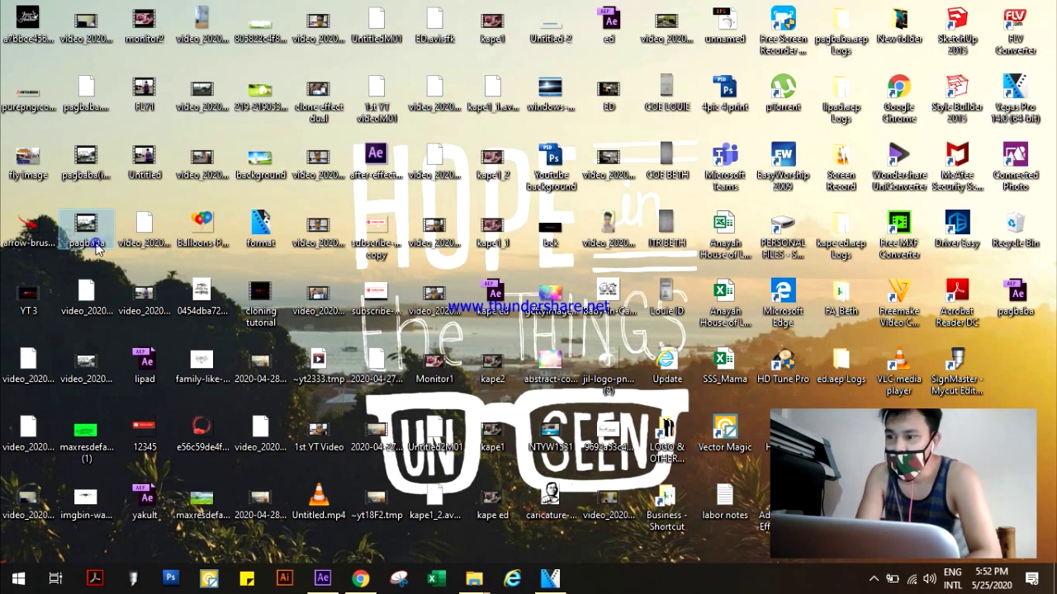
double_click(95, 244)
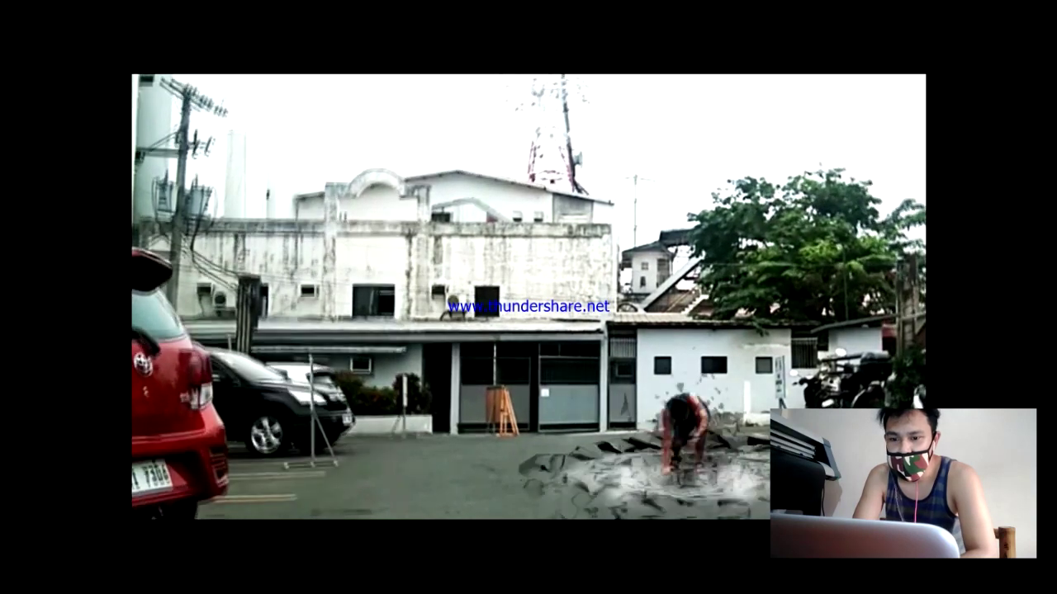
Exit full screen, pause the pagbaba video, and rewind it to 0:00:05
mouse_move(547, 326)
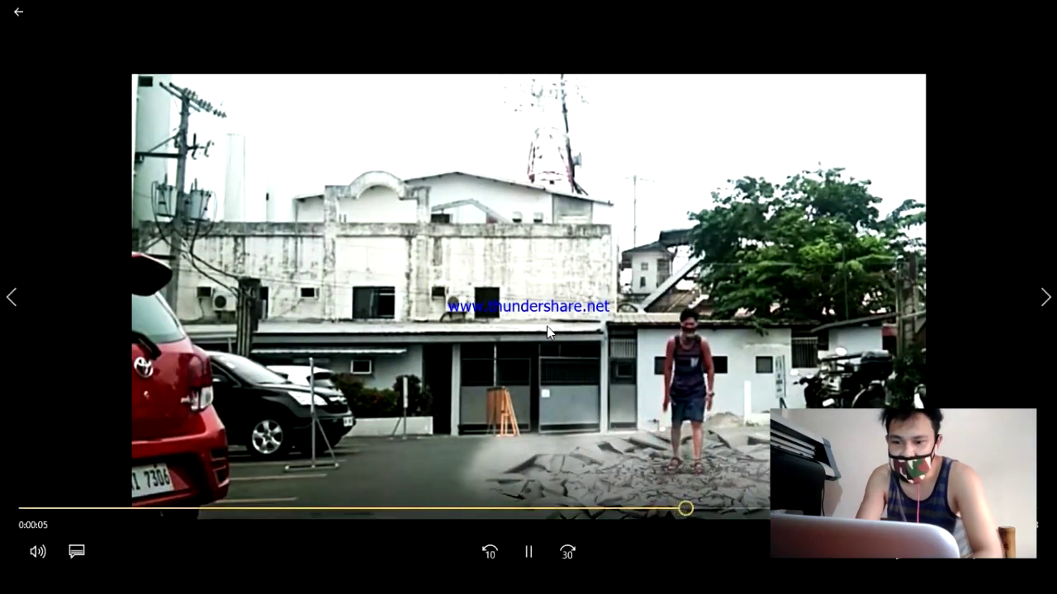
double_click(711, 403)
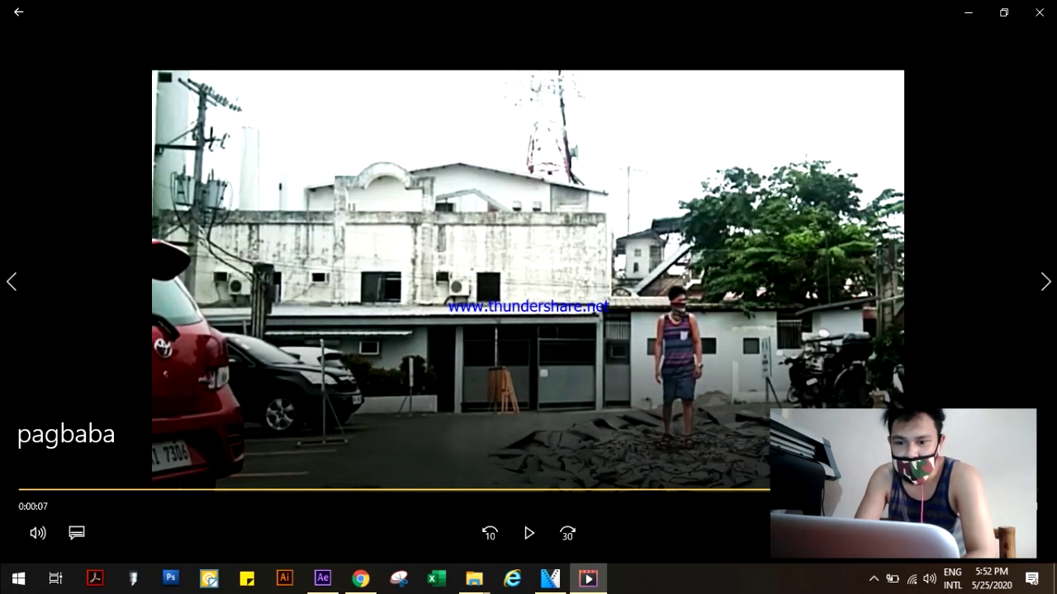
drag(755, 488, 669, 488)
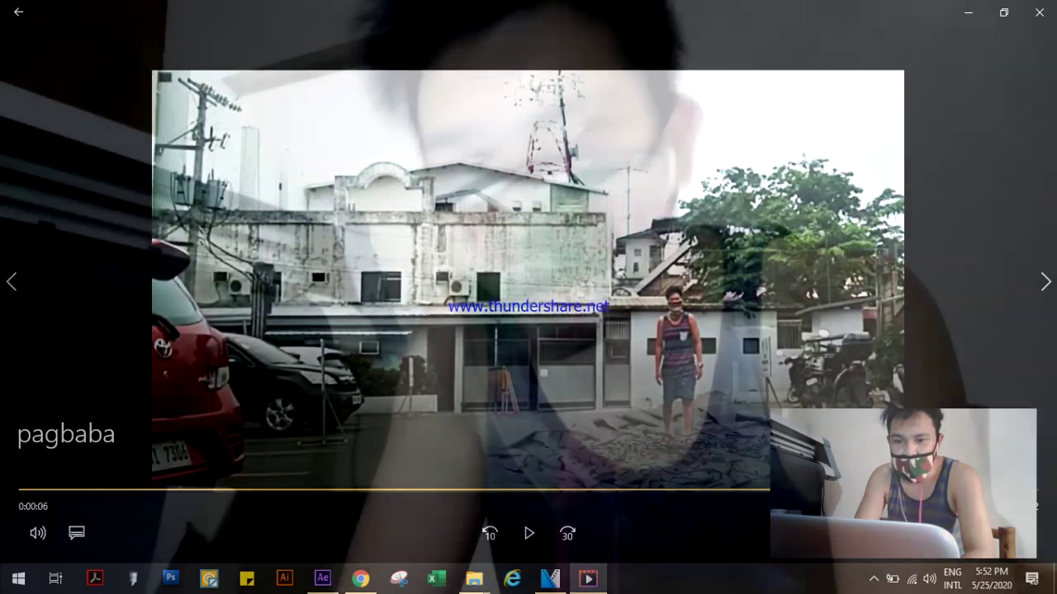